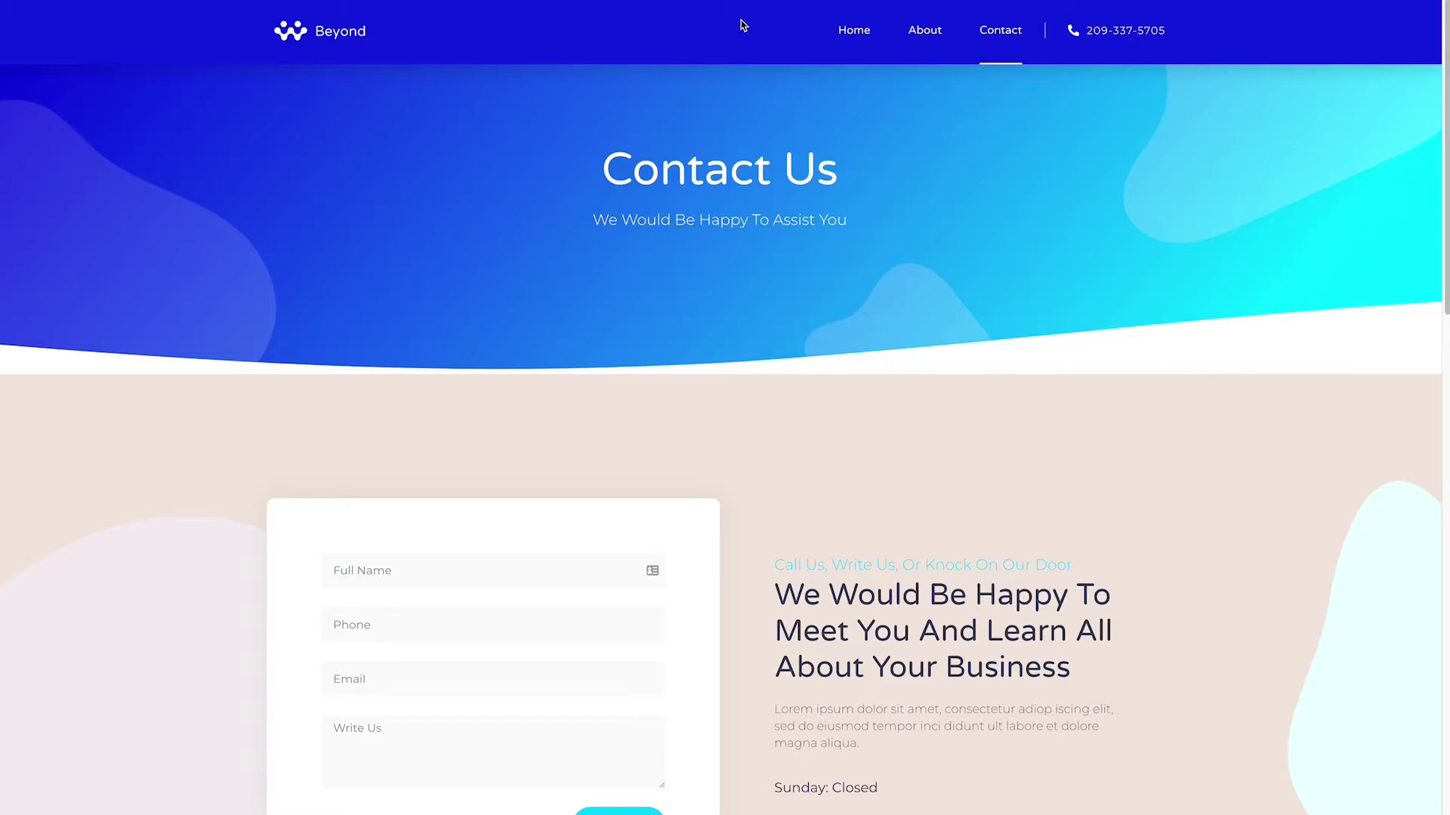
Step: Browse the Beyond demo site's About and Home pages from the nav bar
click(938, 34)
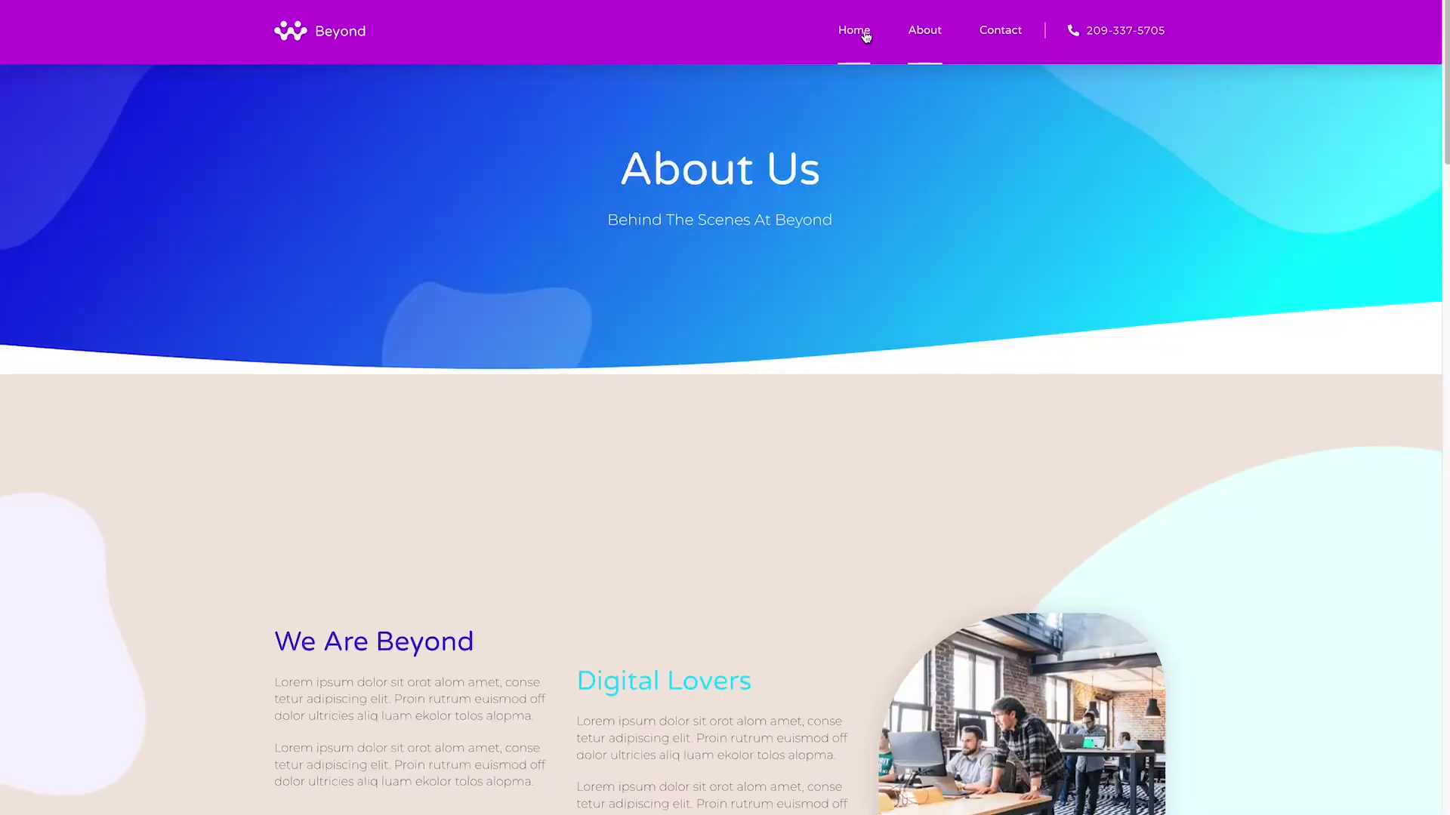
click(866, 36)
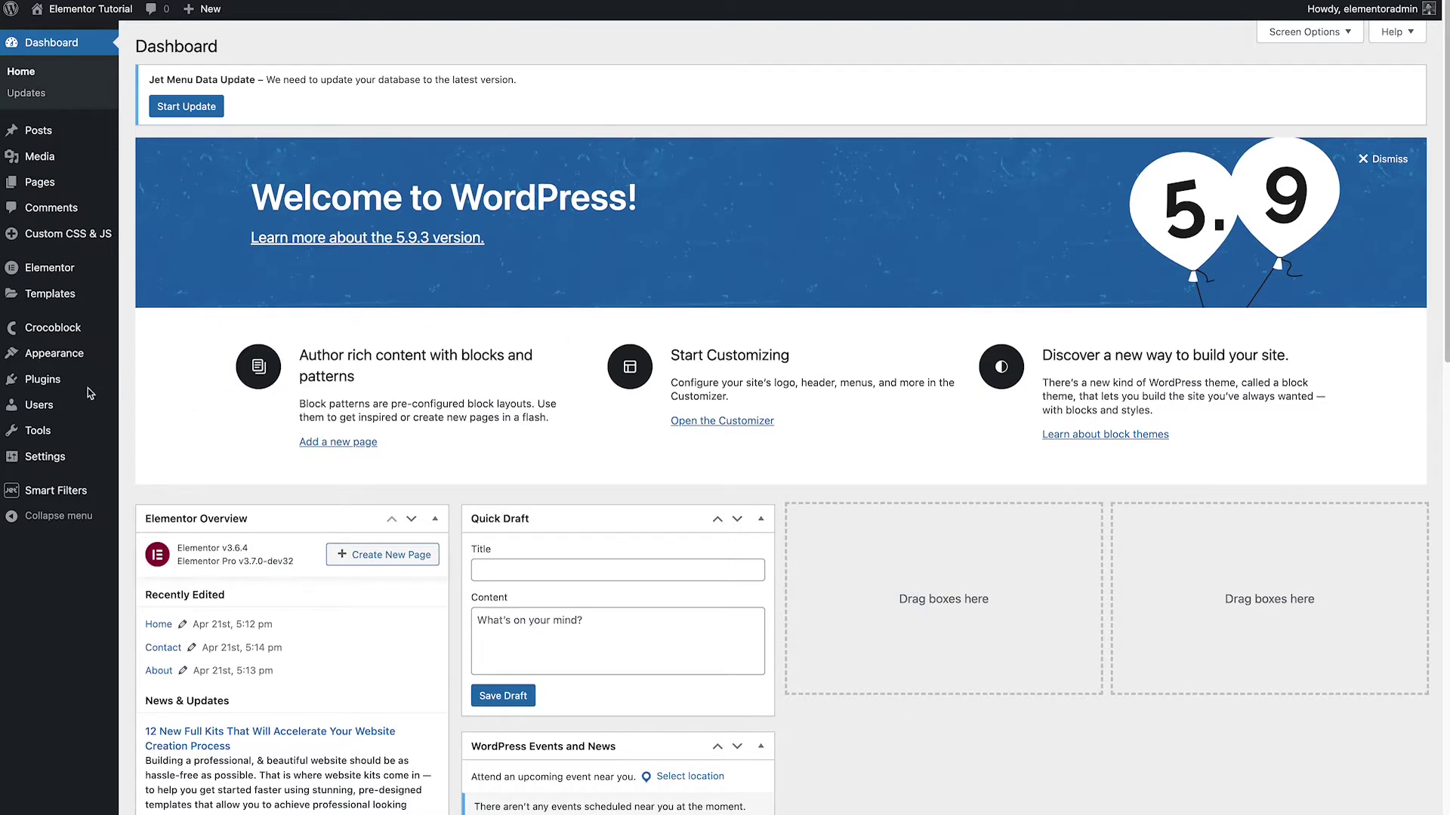
mouse_move(43, 380)
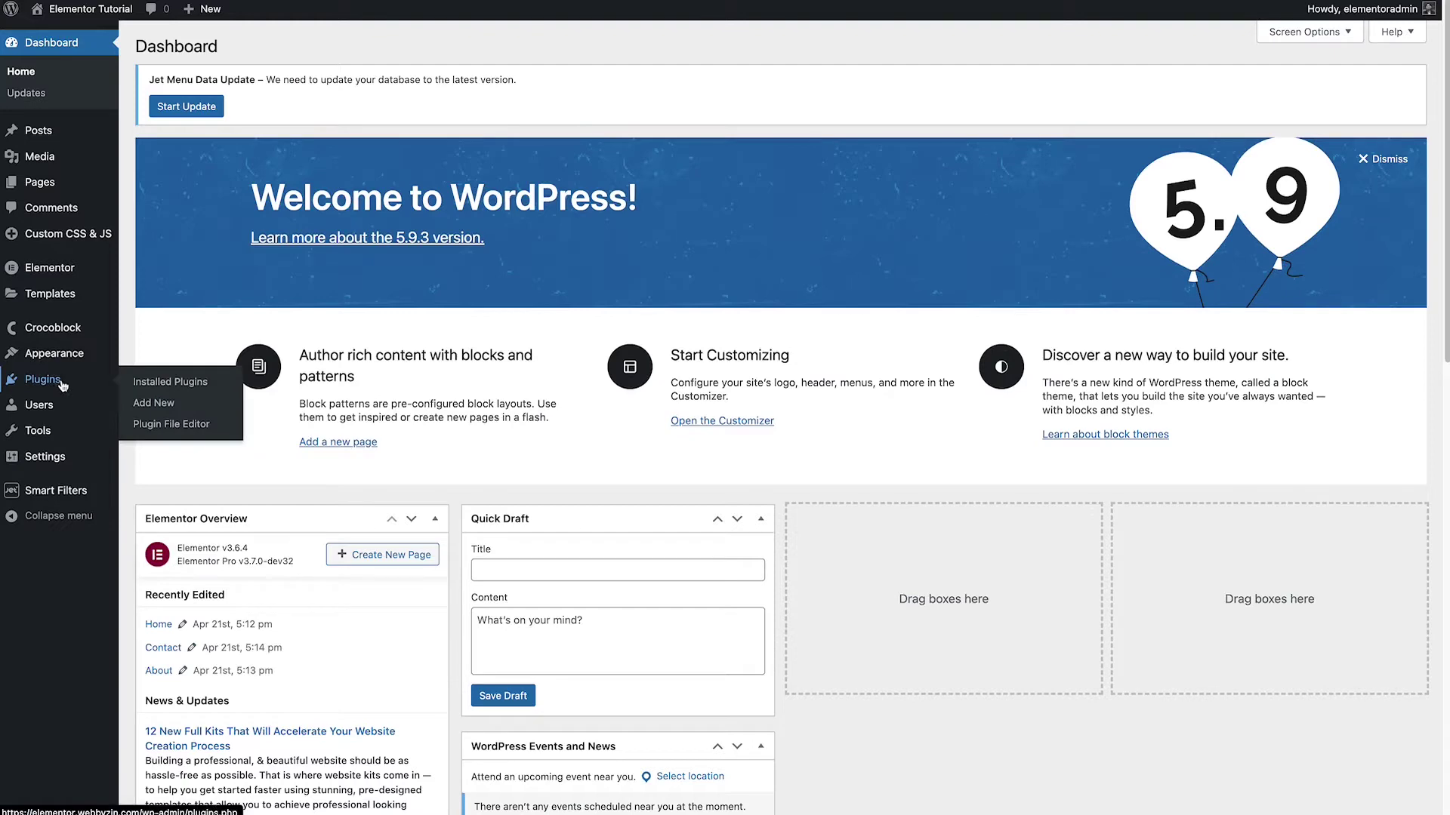
Step: Search the plugin directory for 'acf' and activate Advanced Custom Fields
click(154, 404)
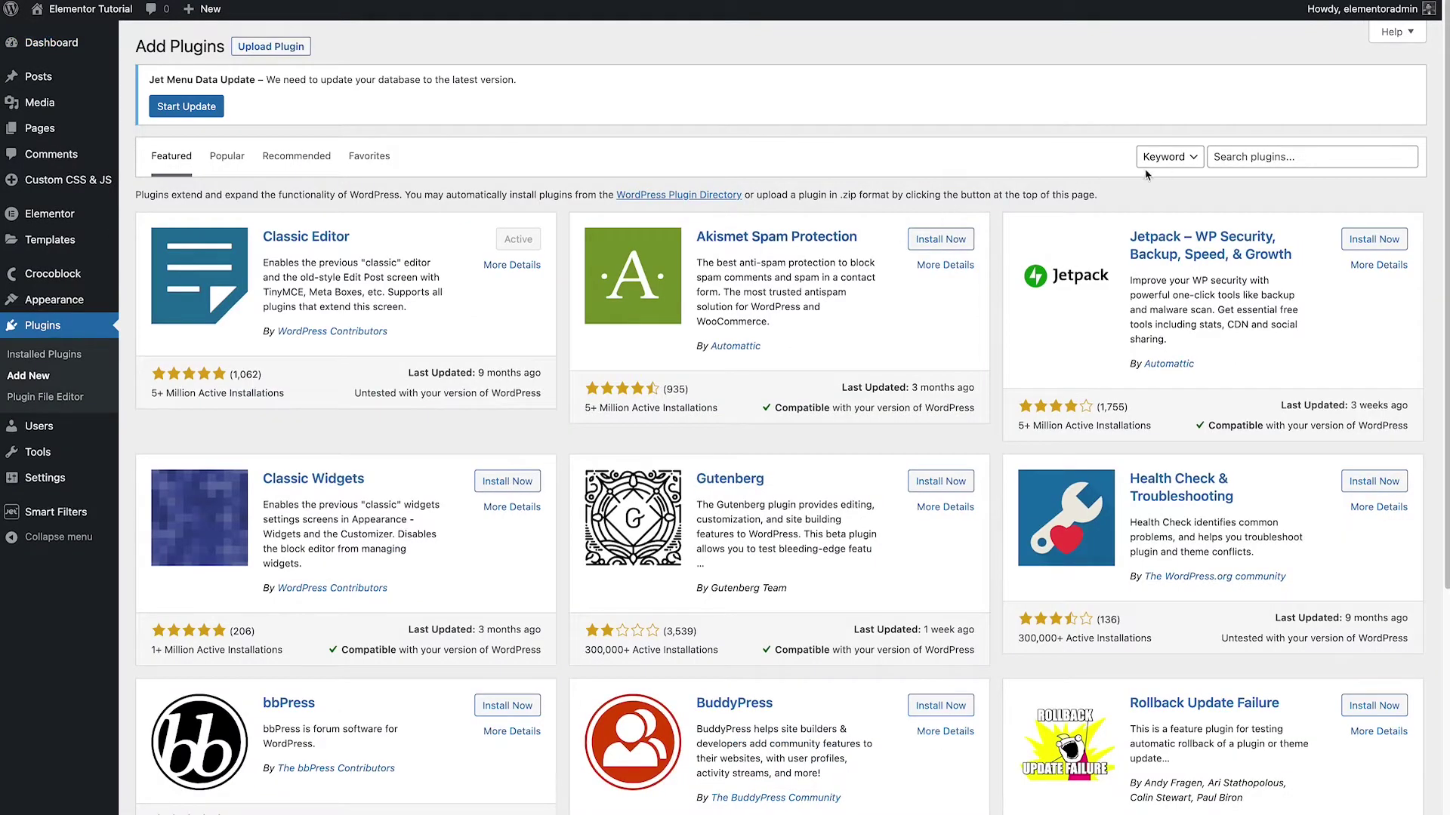
click(1295, 157)
text(acf)
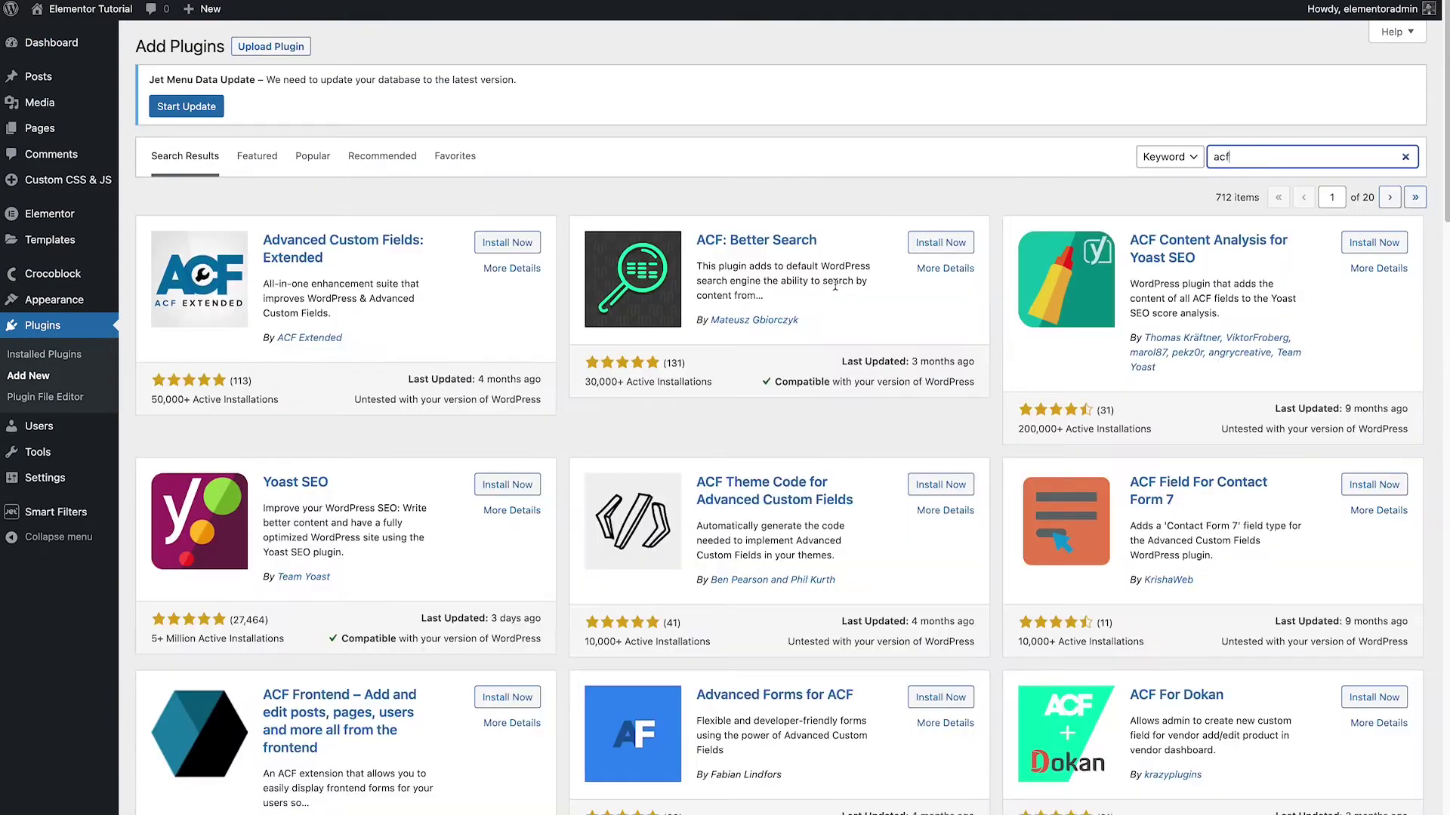
scroll(836, 290, down, 5)
scroll(835, 285, down, 2)
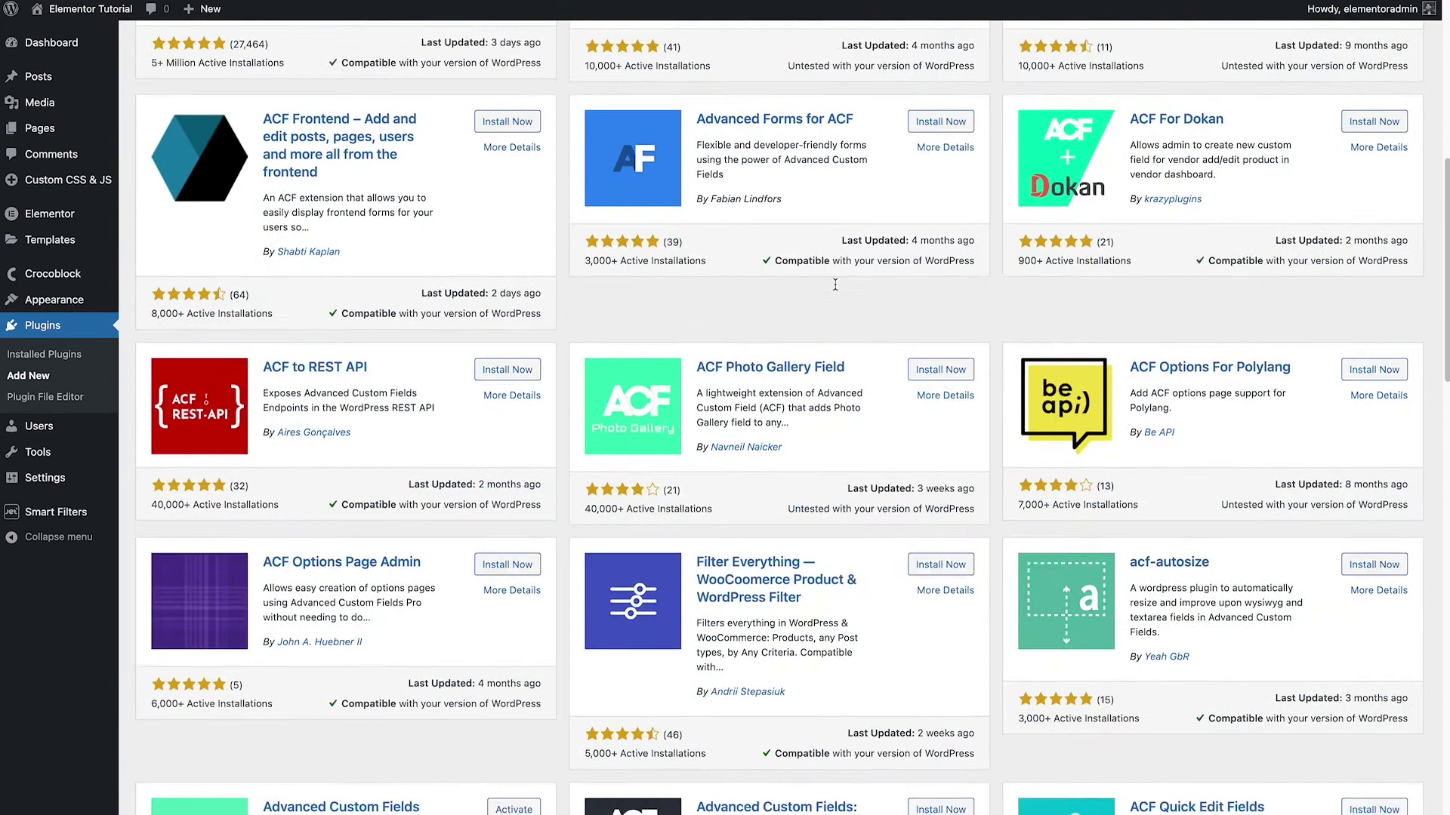
scroll(835, 284, down, 4)
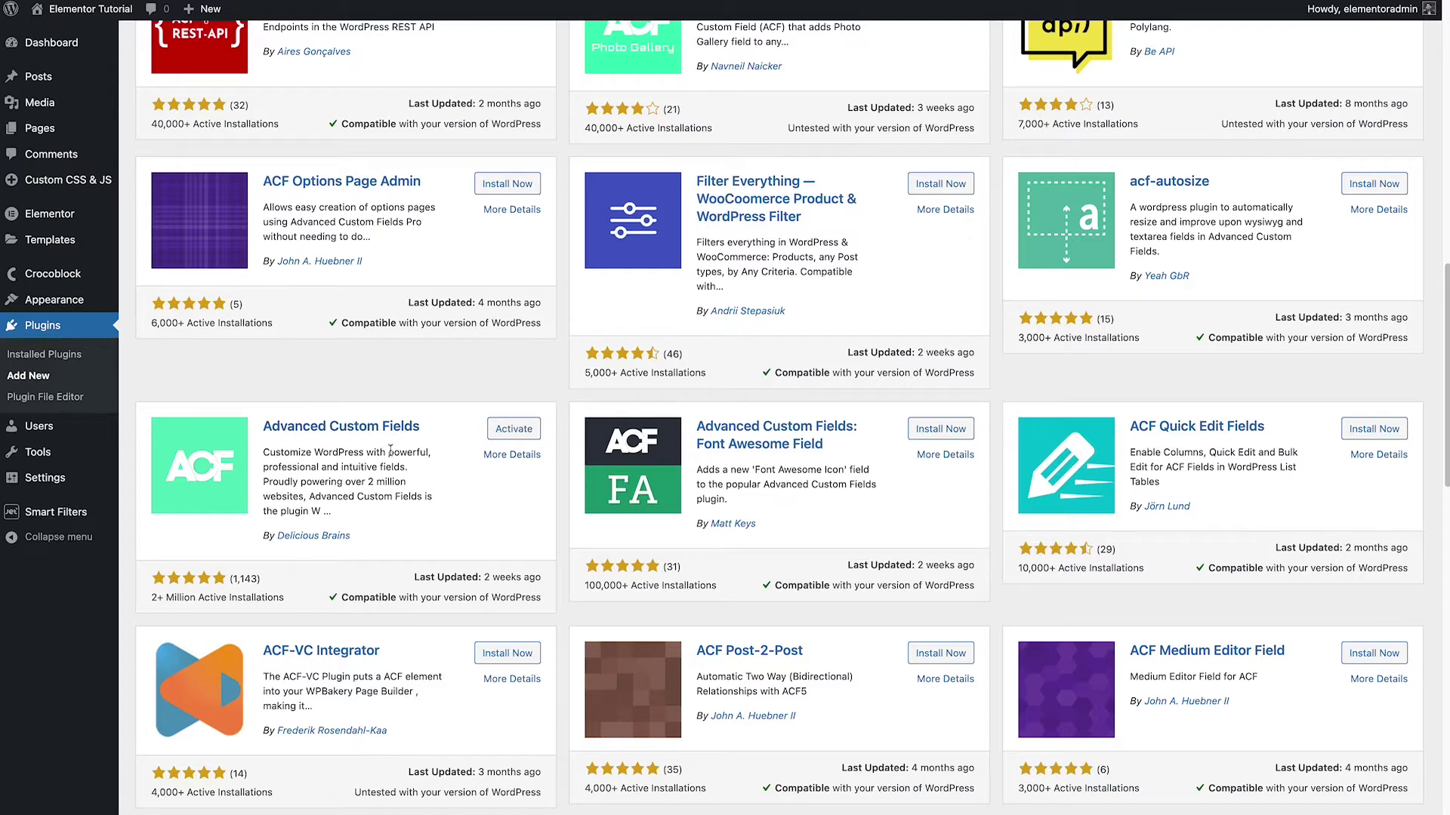
scroll(453, 436, down, 1)
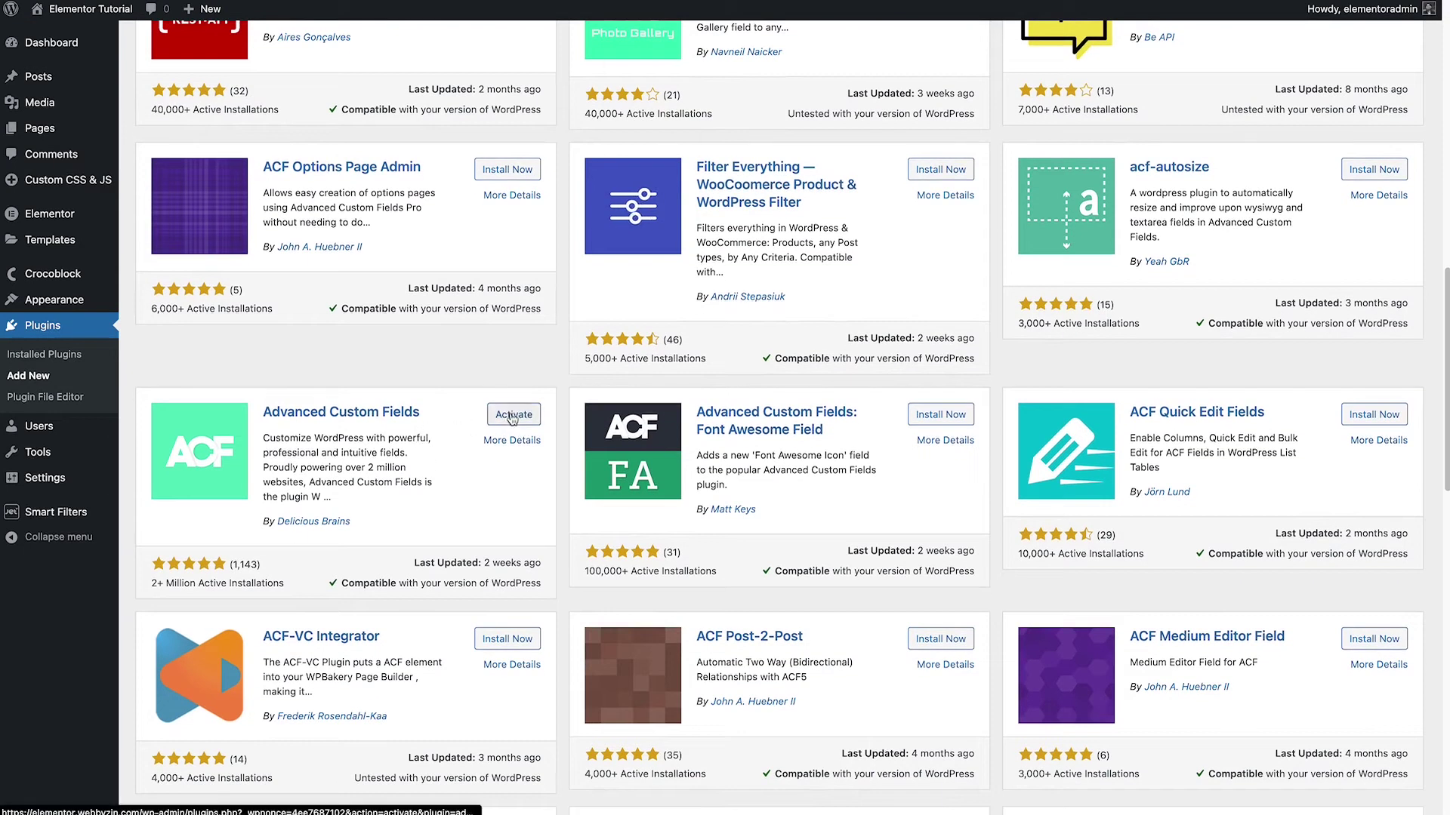
click(512, 417)
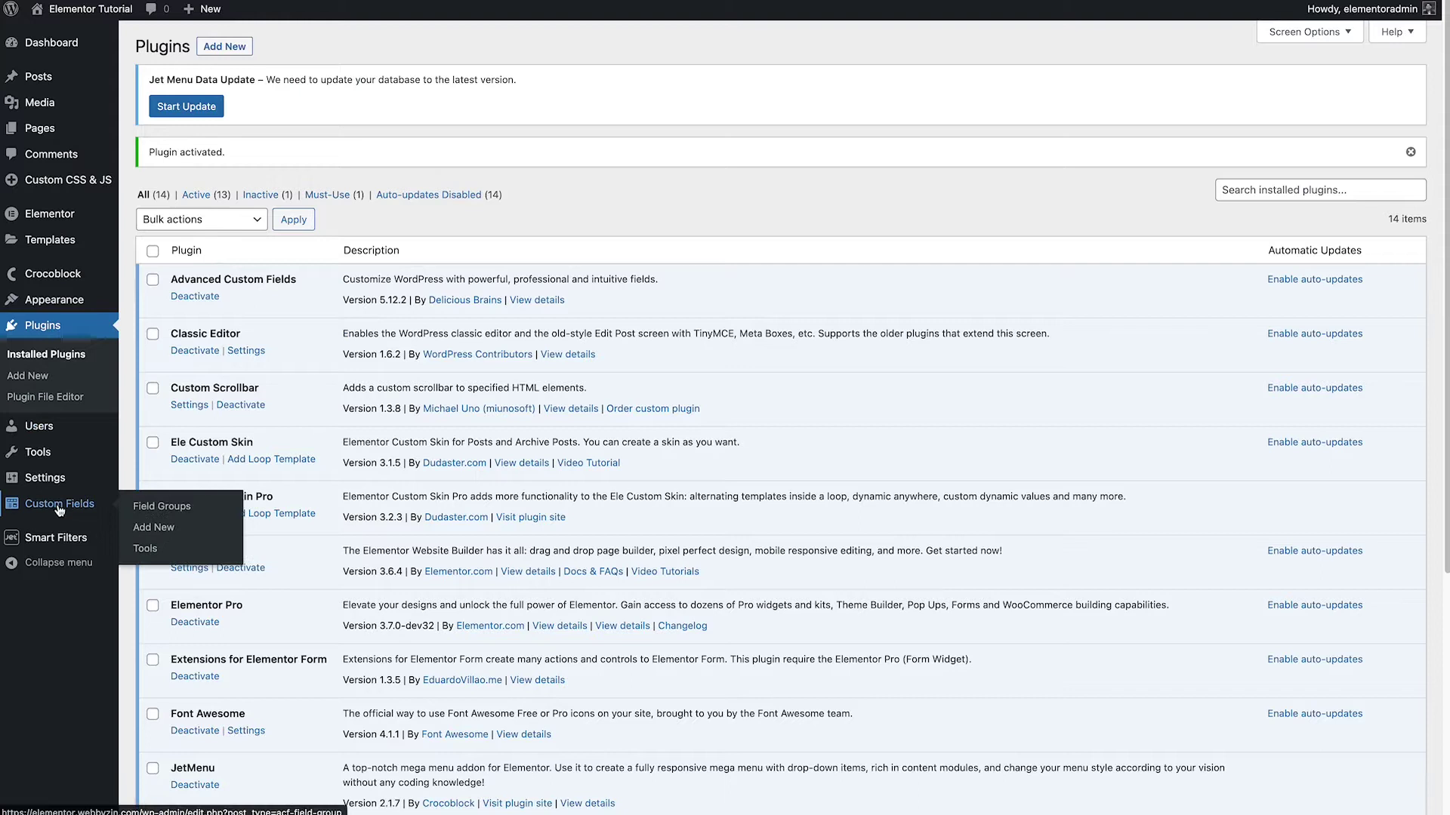
mouse_move(59, 504)
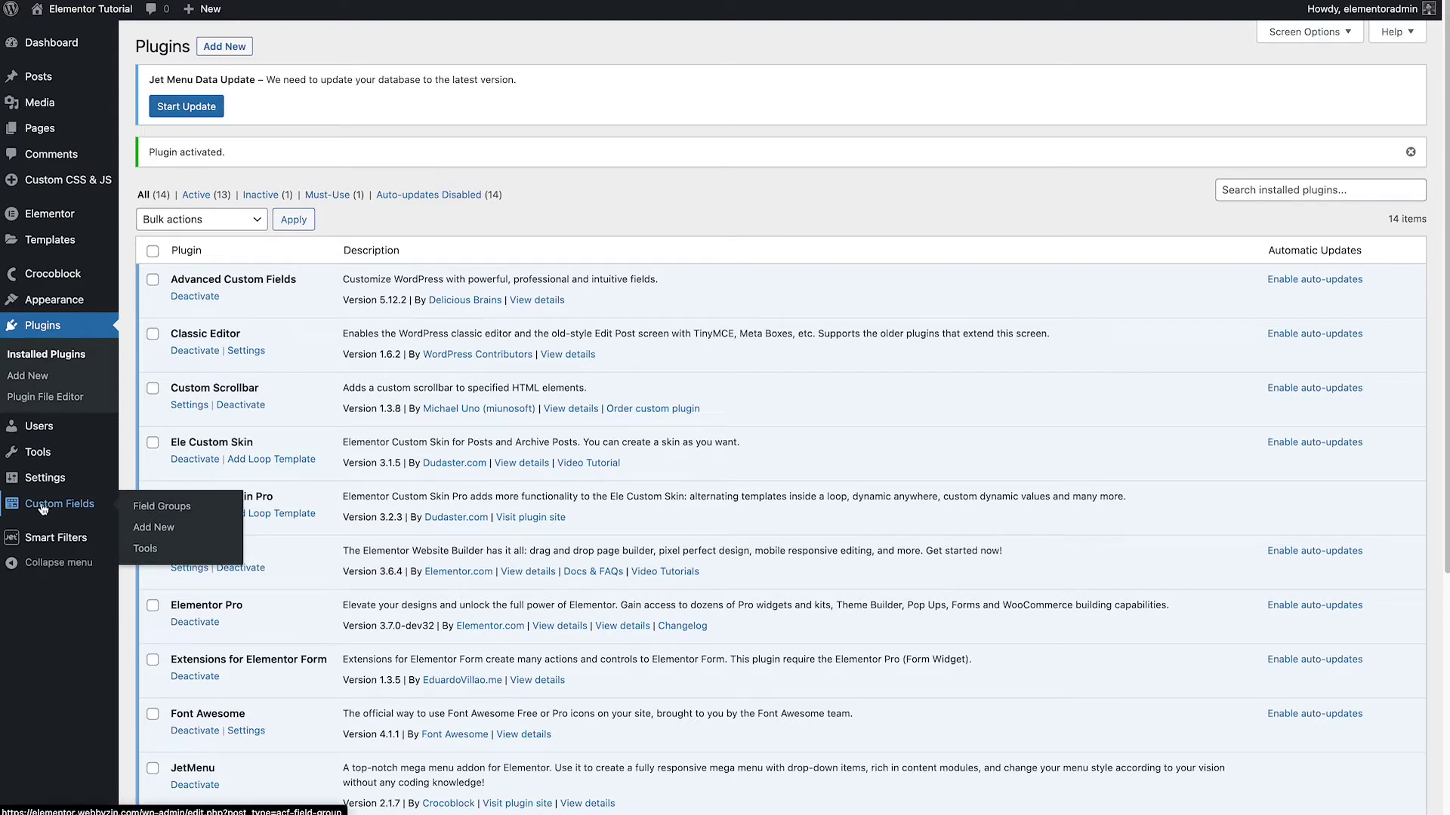
Step: Create field group 'Menu header' with location rule Post Type equal to Page, and add a first field
click(176, 527)
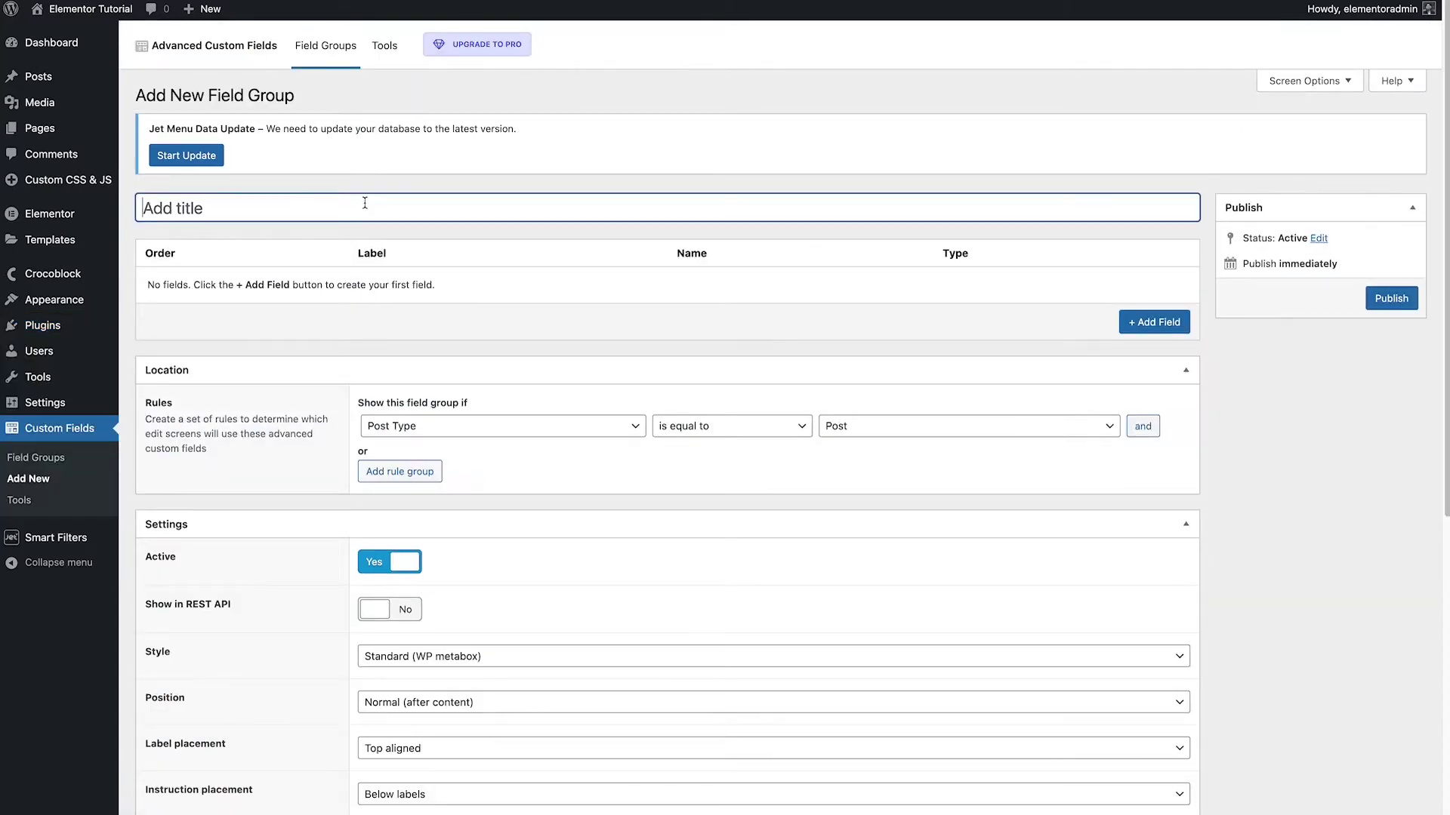
text(Menu h)
text(eader)
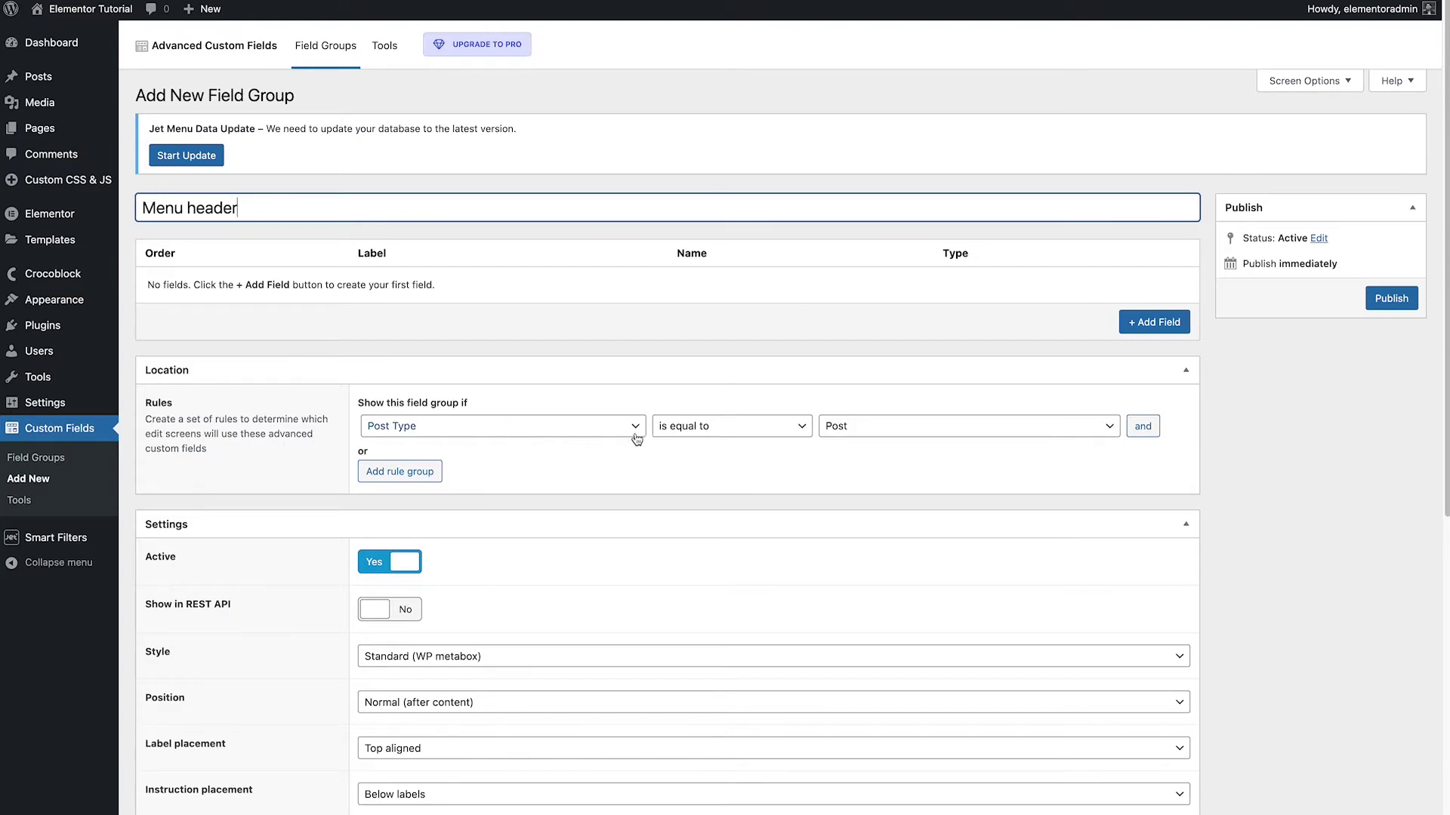
click(913, 433)
click(914, 445)
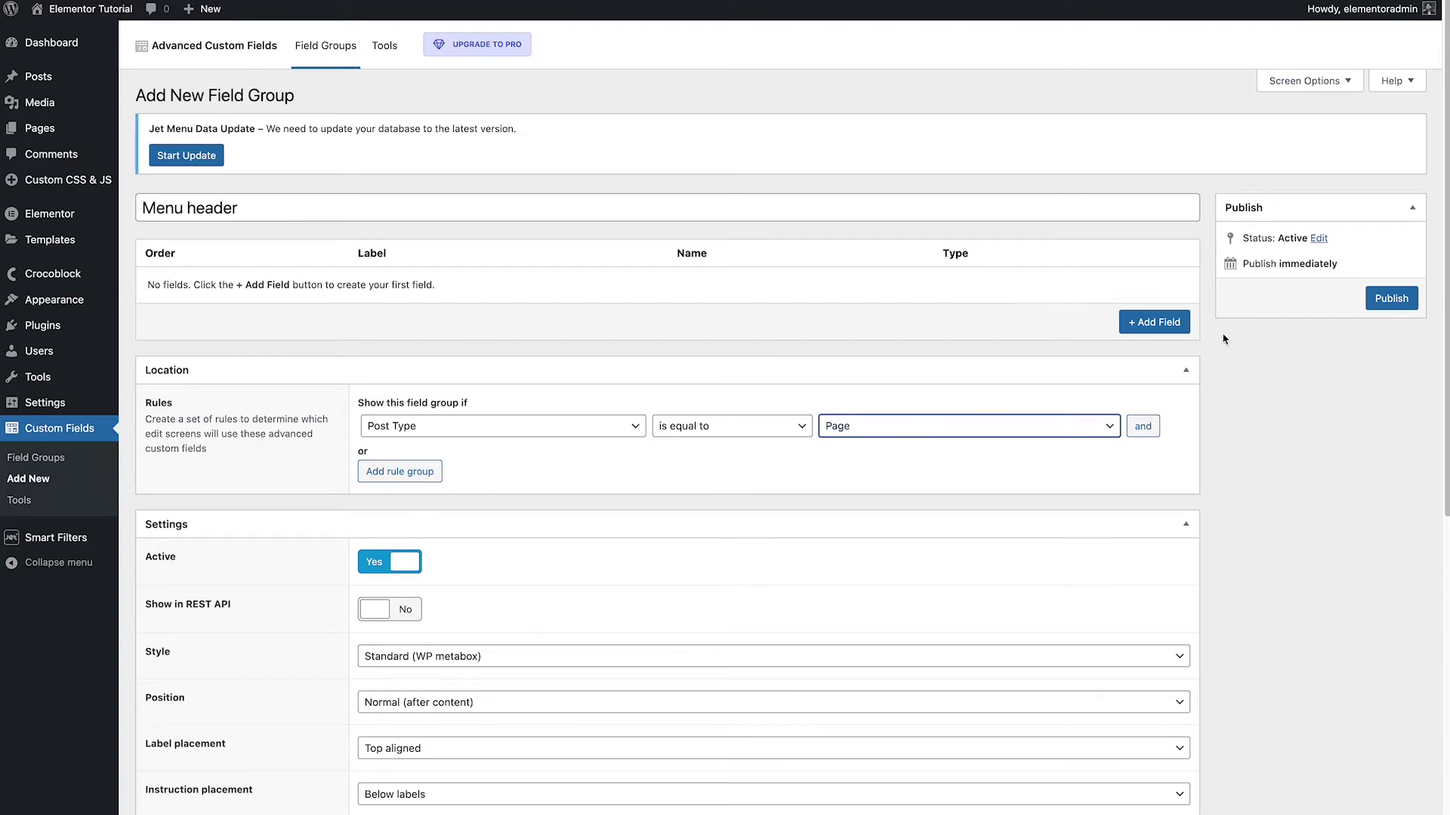
click(1162, 331)
text(Hea)
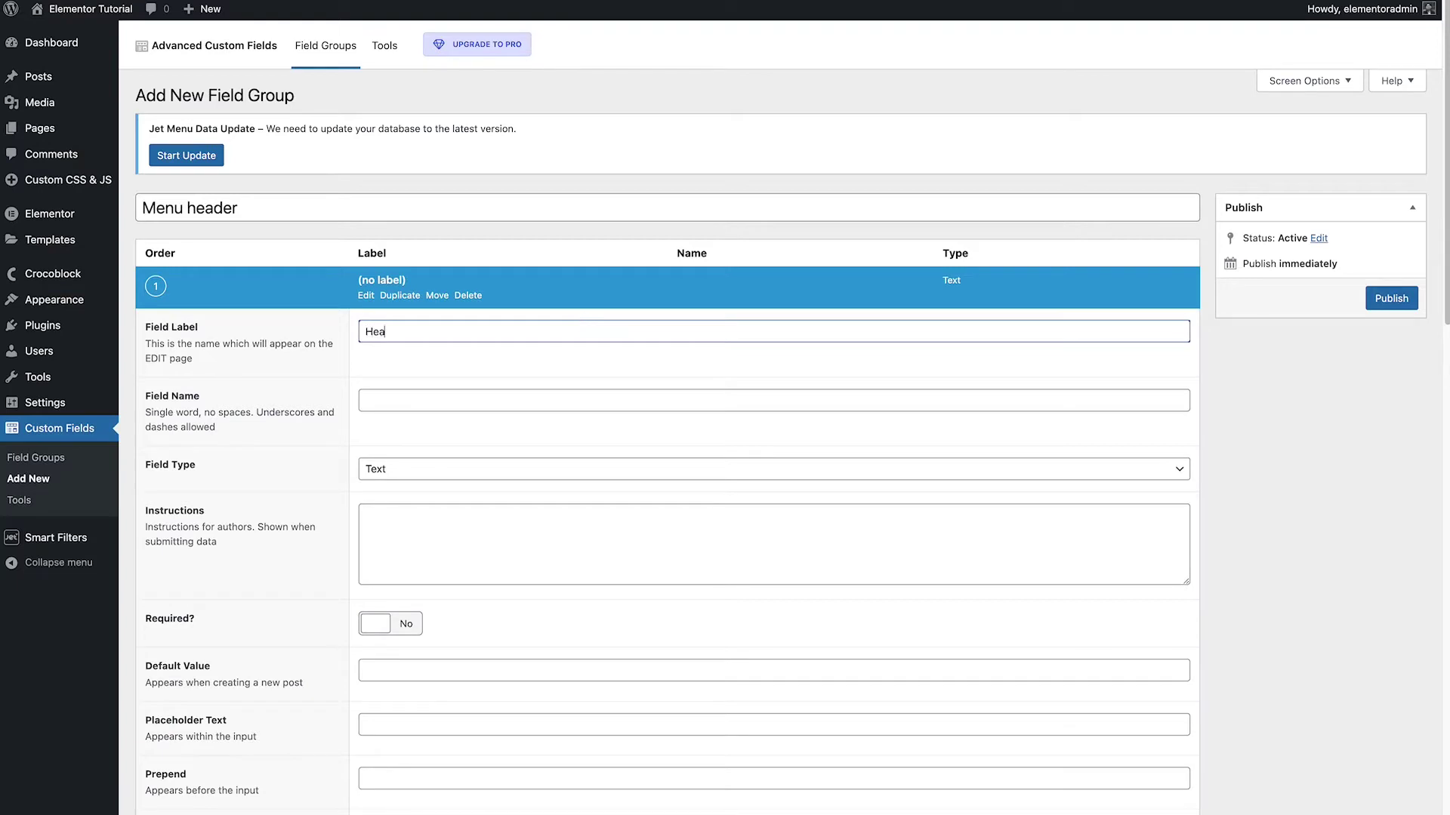
text(der Color)
scroll(569, 393, down, 2)
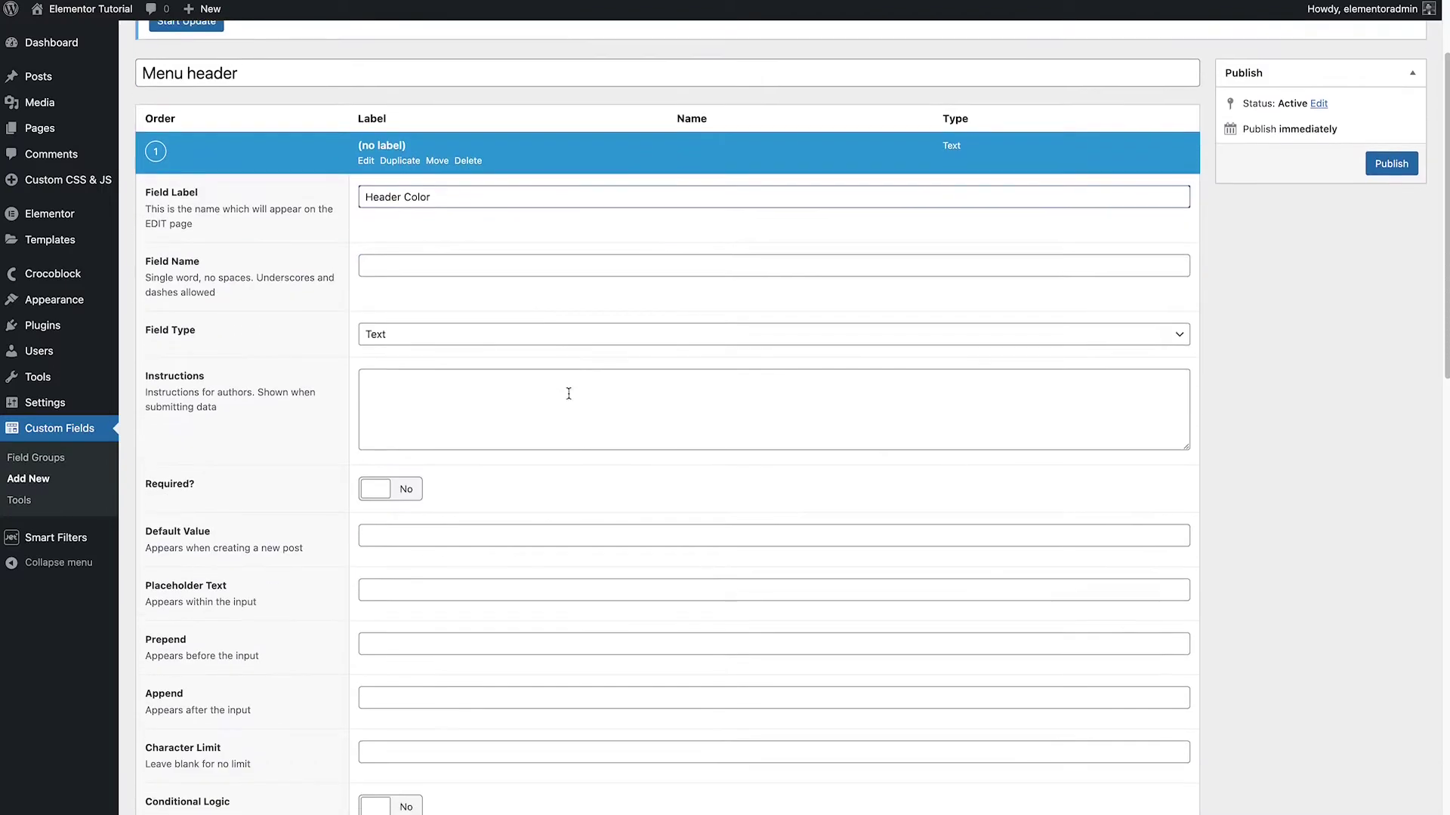
Step: Make Header Color a Color Picker field with default #101DE1 and start its instructions text
click(565, 347)
scroll(472, 473, down, 2)
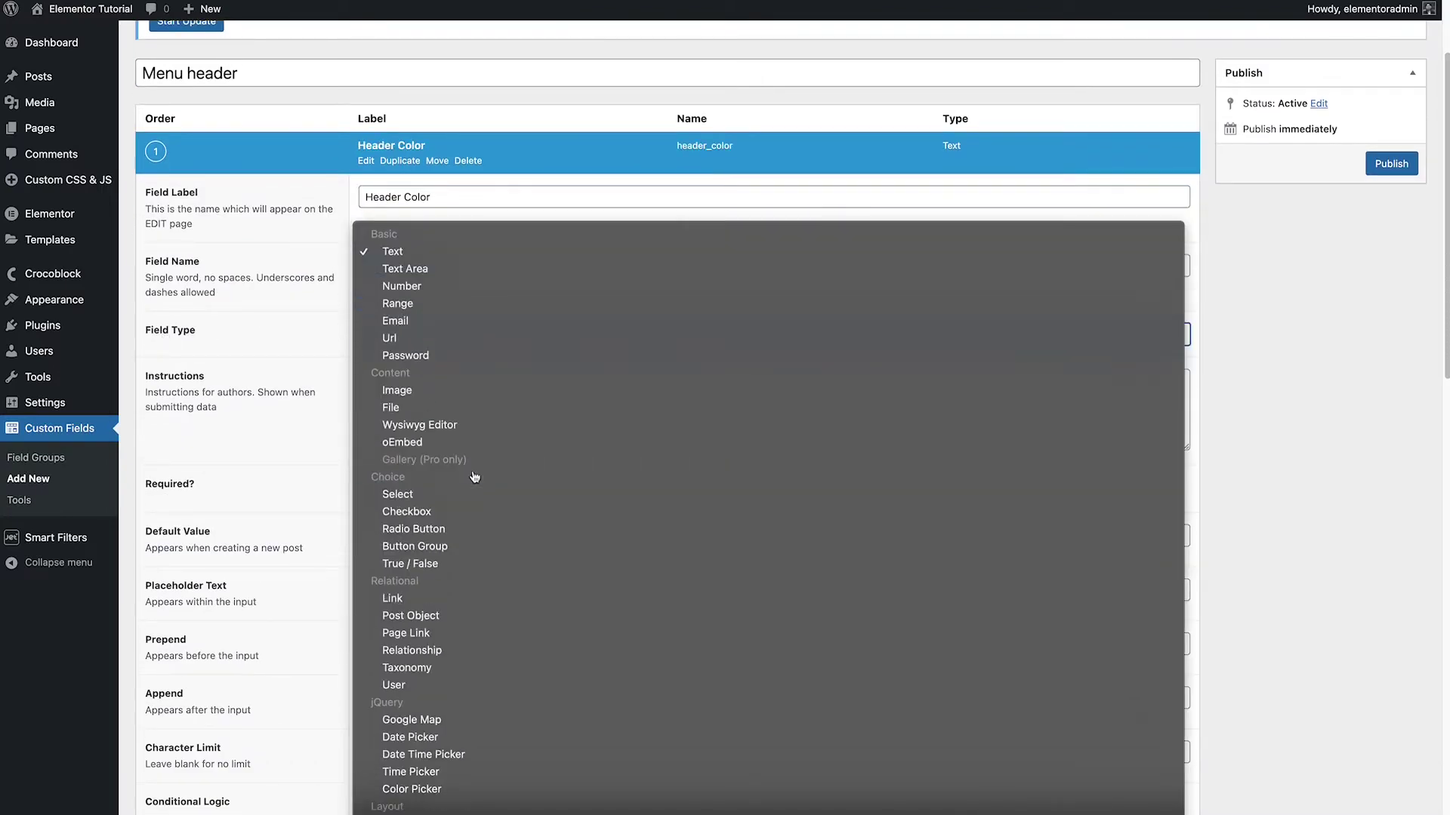
scroll(473, 476, down, 2)
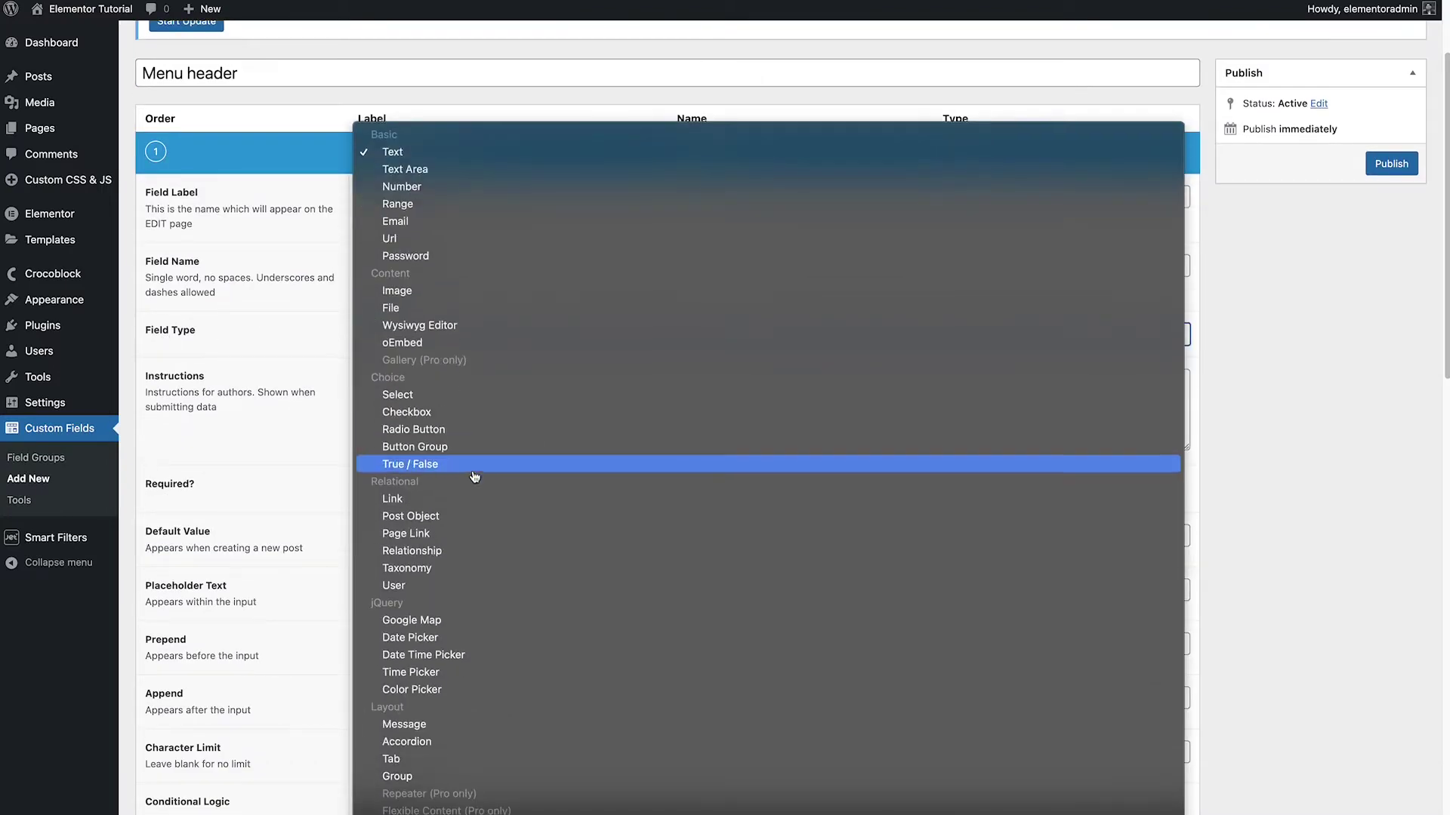
click(431, 691)
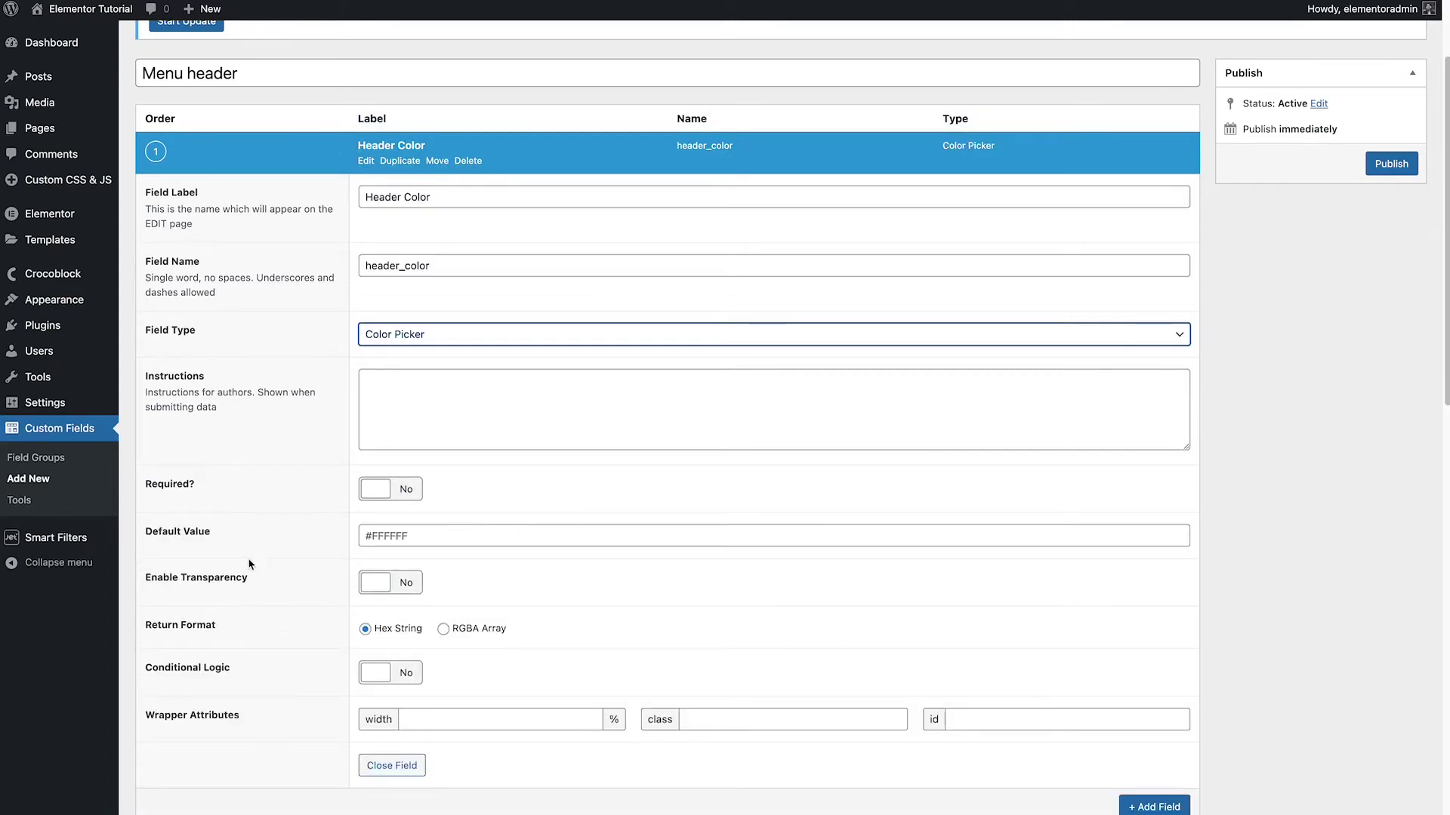
click(372, 530)
key(ctrl+a)
text(#101DE1)
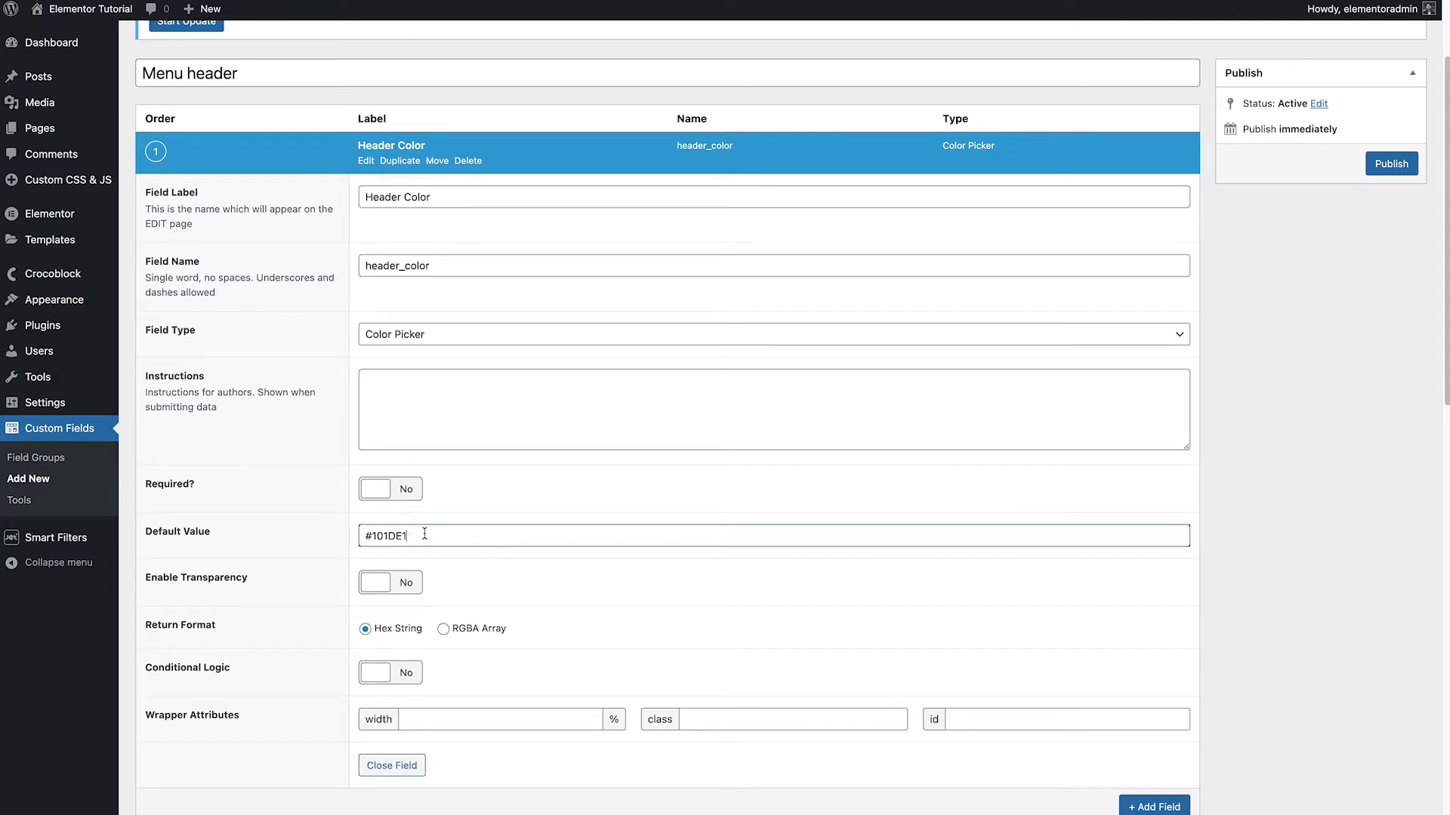
drag(424, 534, 345, 537)
click(410, 384)
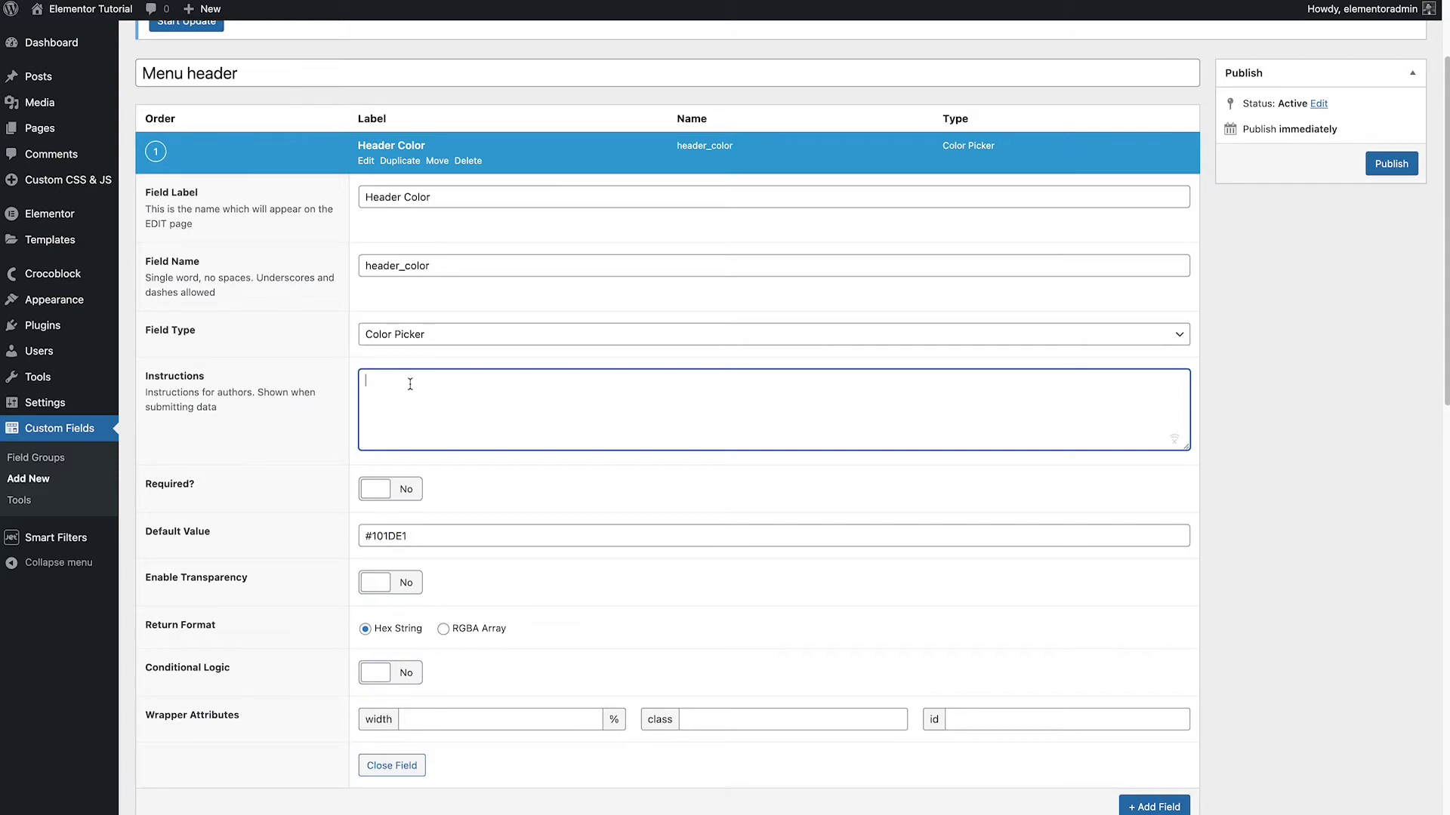
text(Choose color header here<br>)
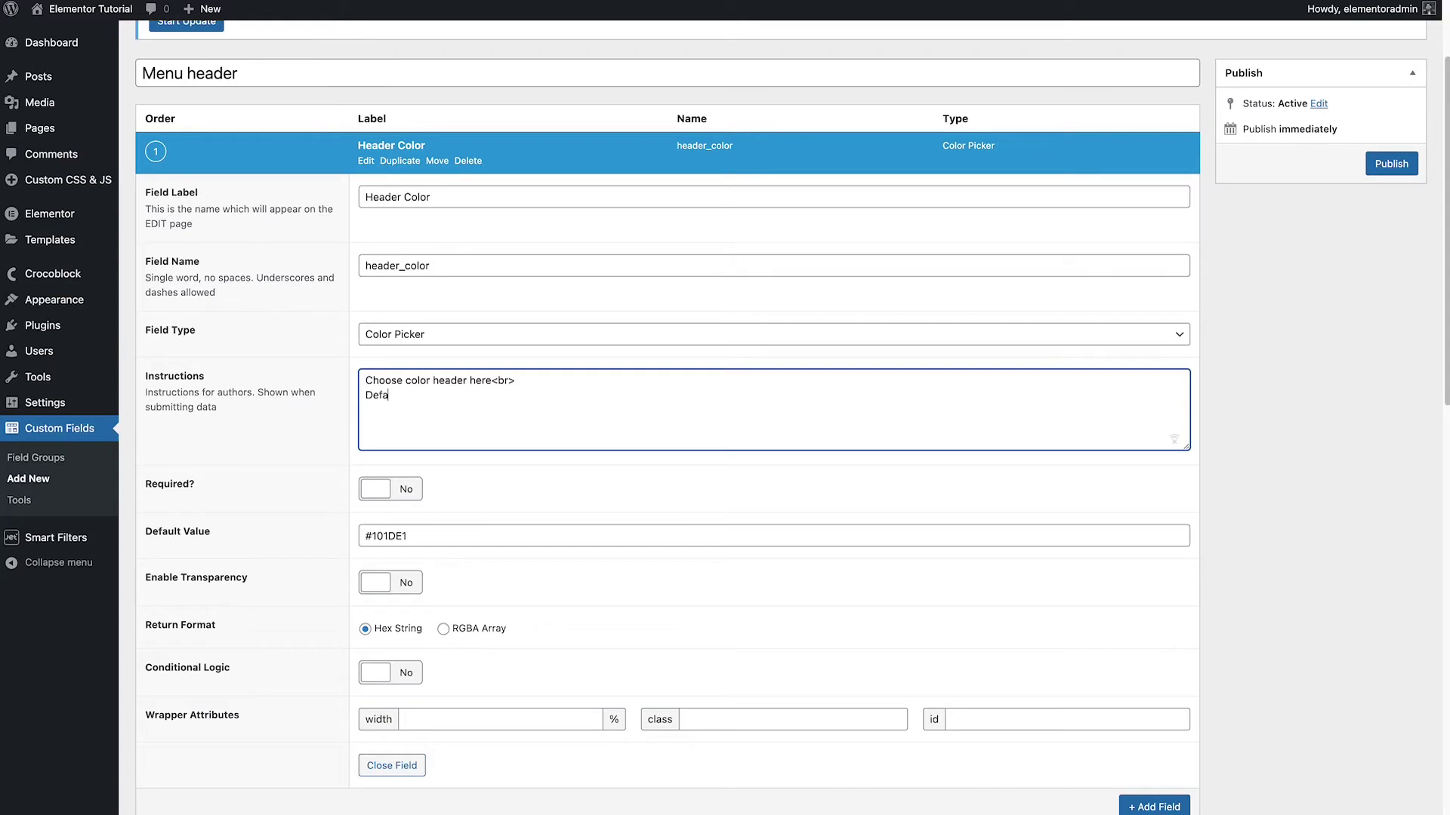
text(is )
text(#101DE1)
scroll(680, 532, up, 3)
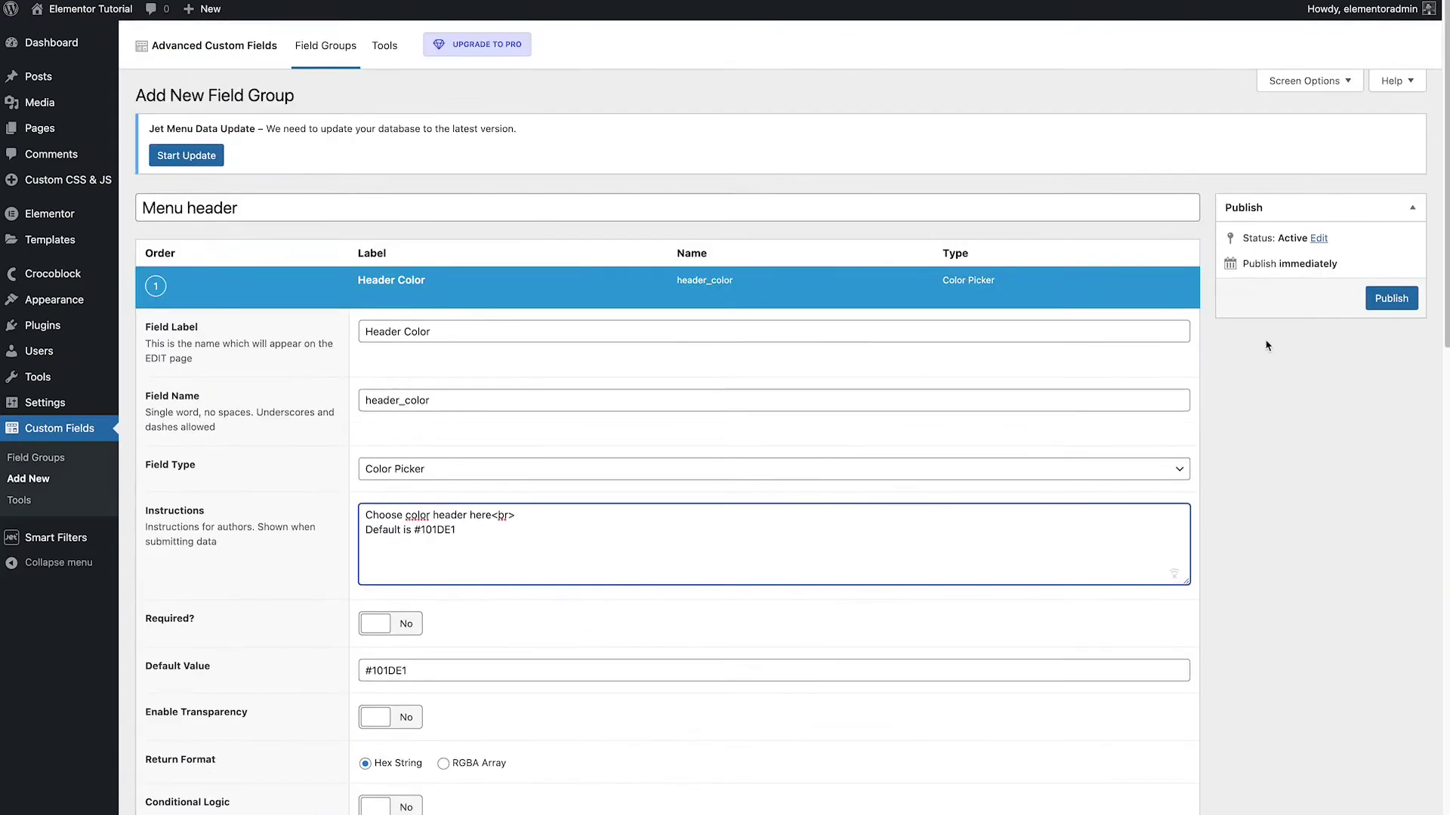
Step: Publish the Menu header field group and edit the Home page, where Header Color shows #101DE1
click(1384, 301)
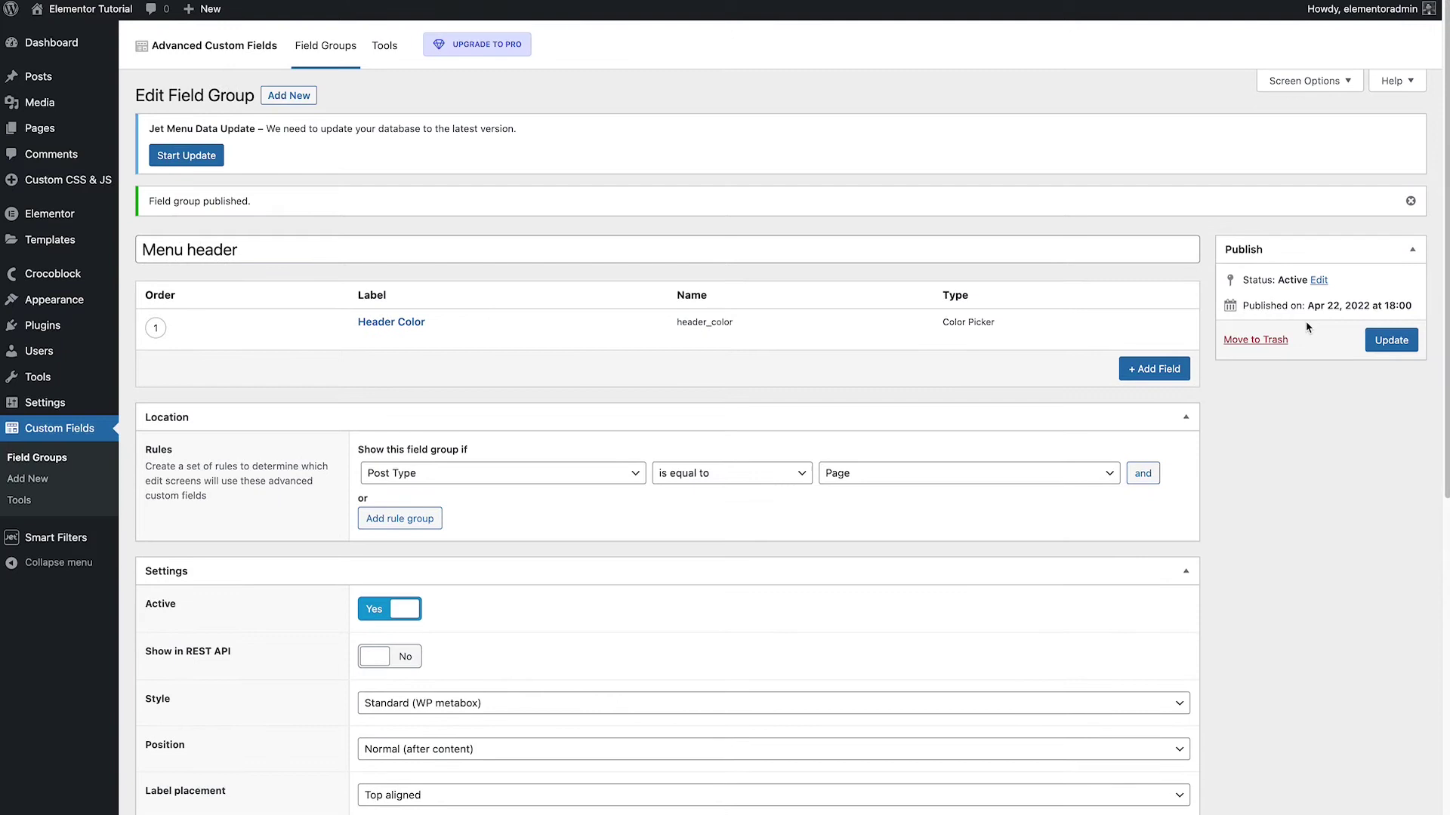
mouse_move(40, 127)
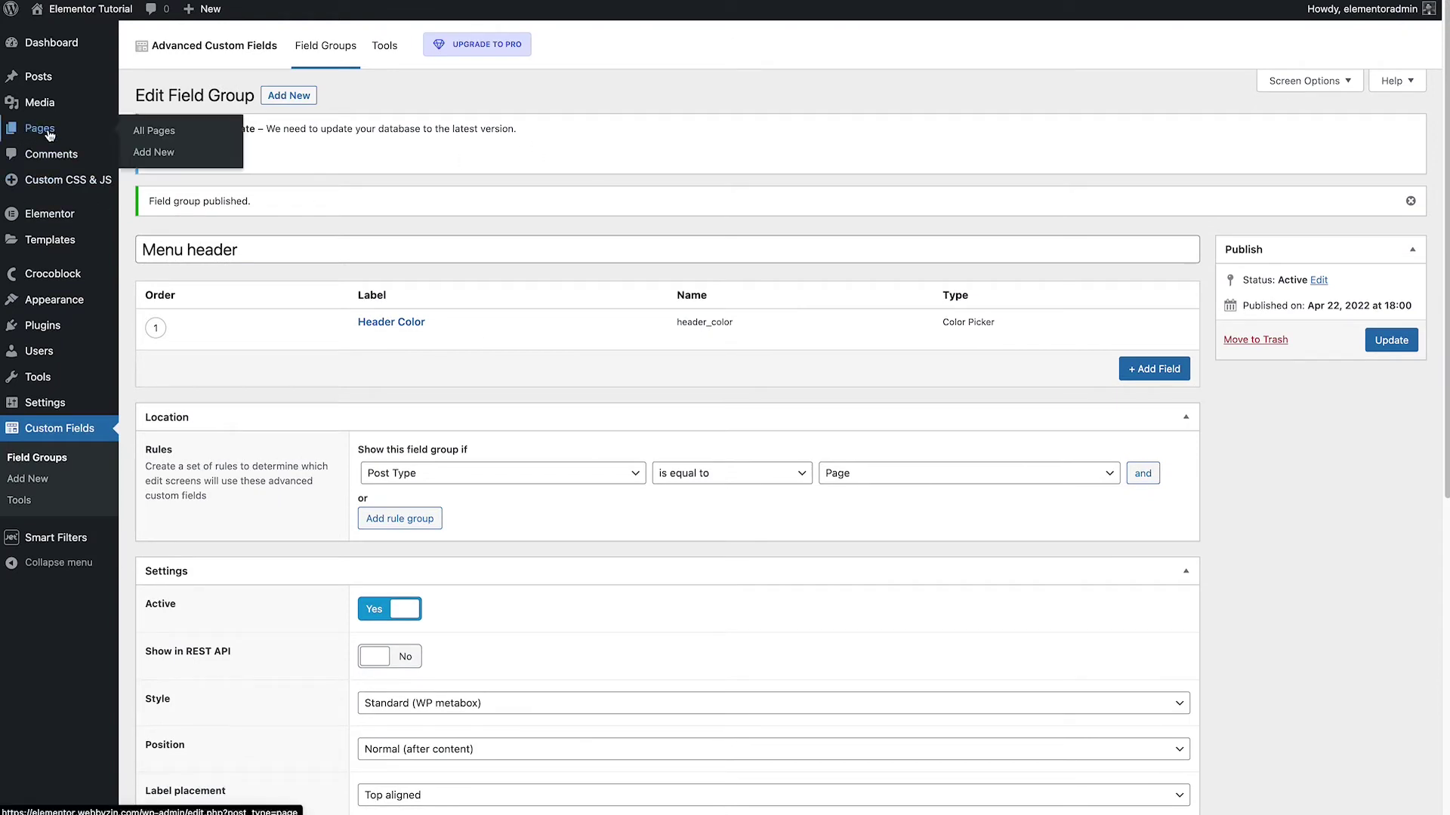
click(70, 135)
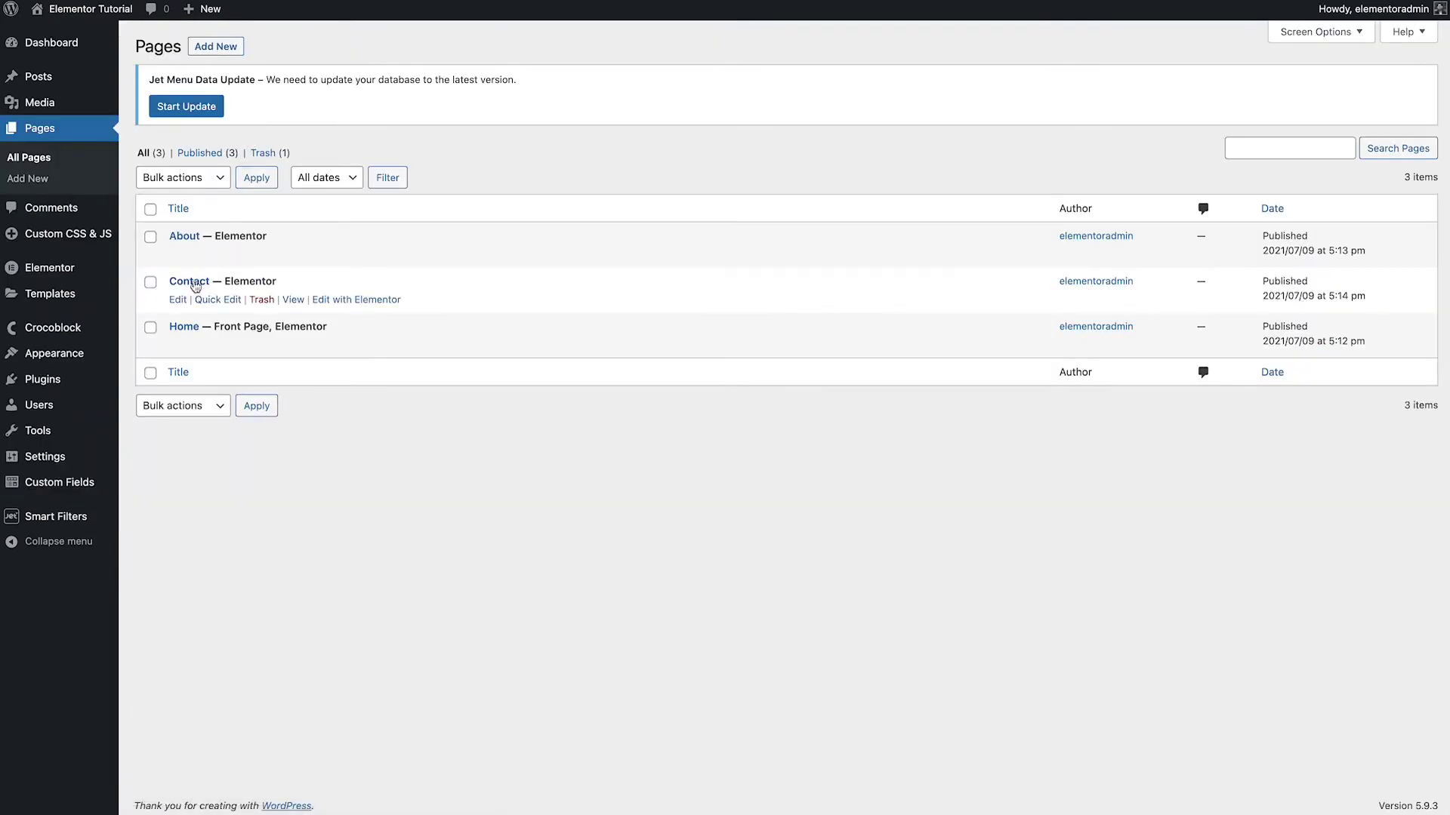
click(176, 346)
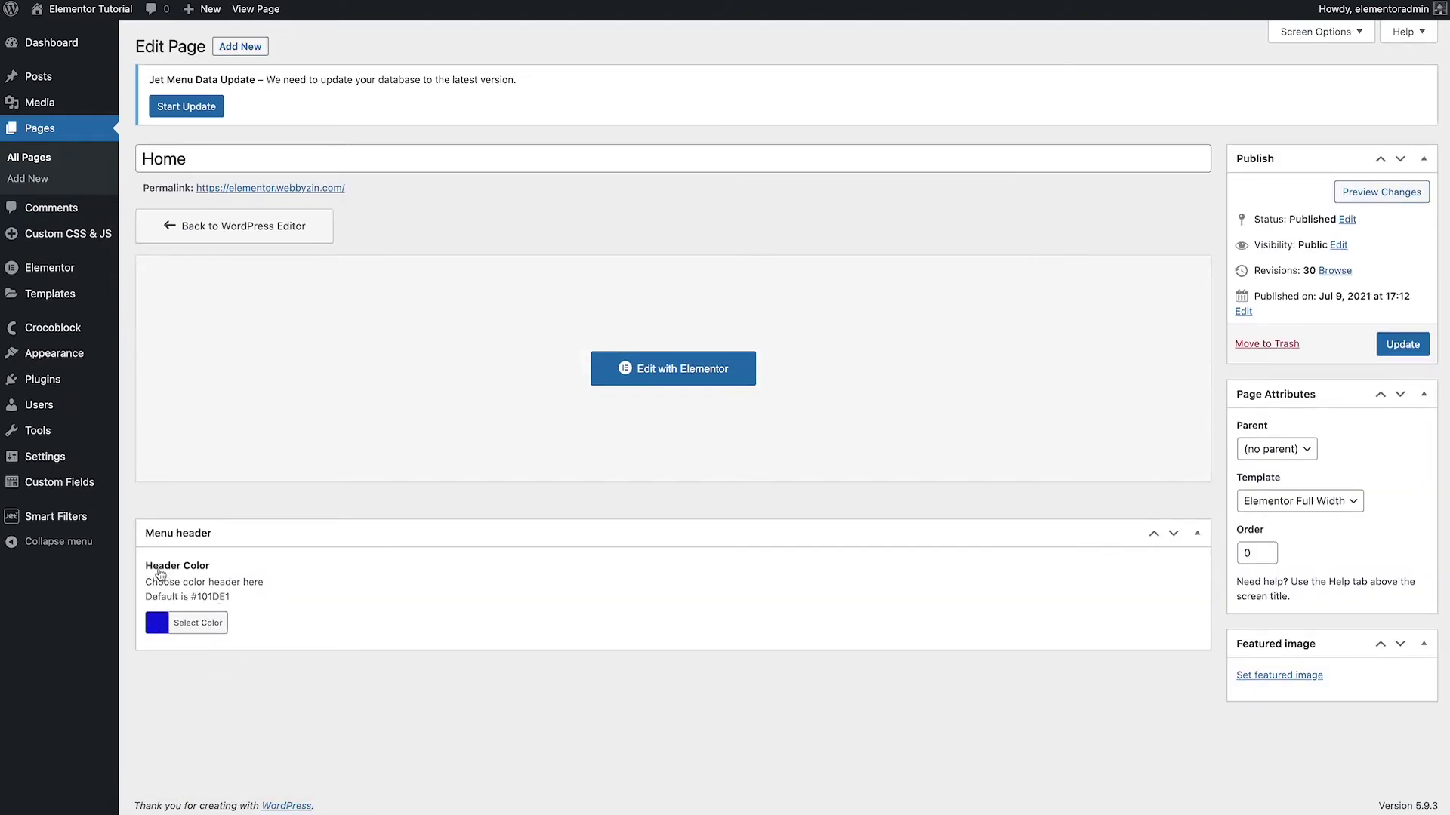
drag(159, 569, 255, 581)
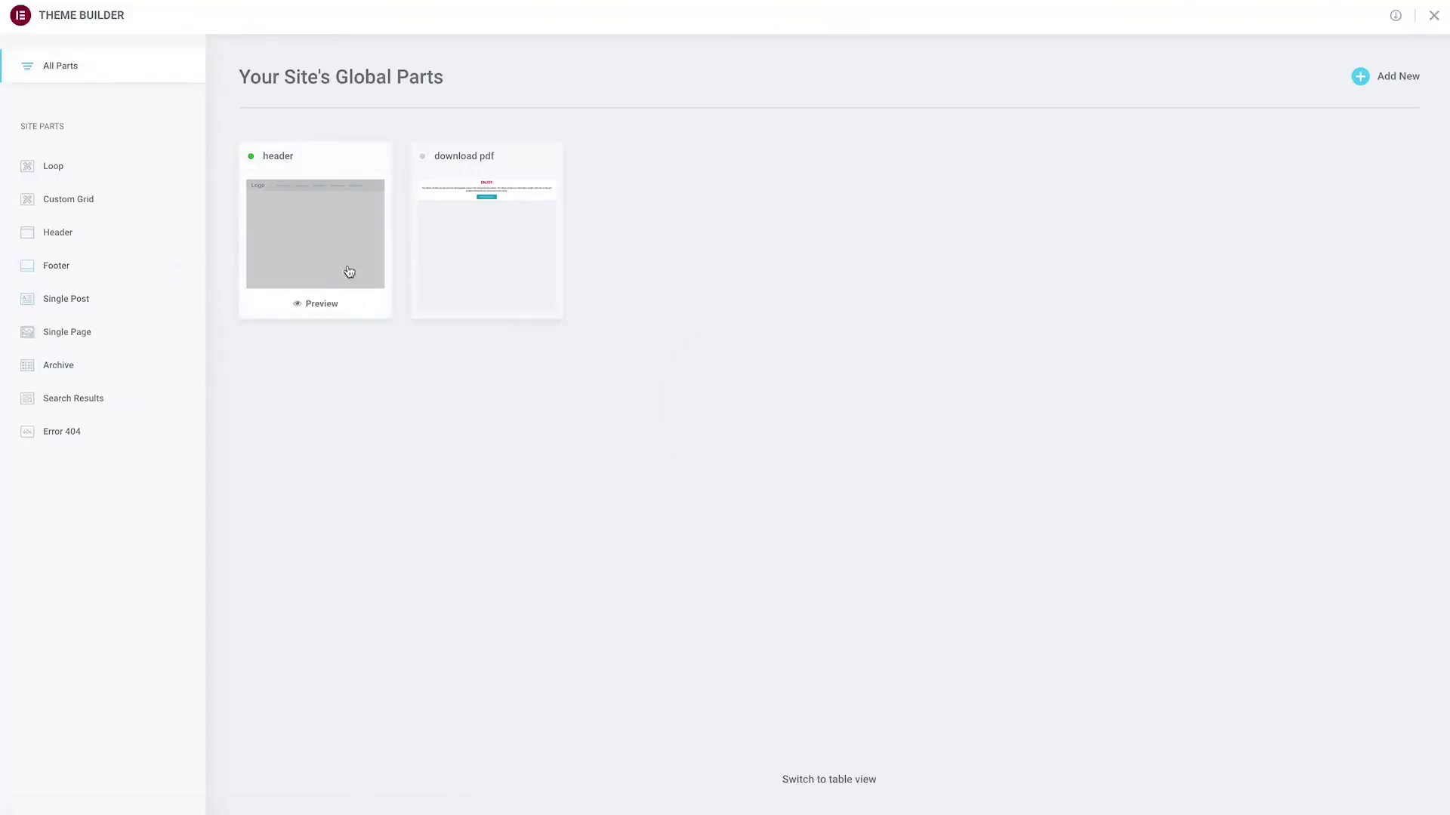
Step: Open the site-wide header template from Theme Builder in the Elementor editor
click(314, 207)
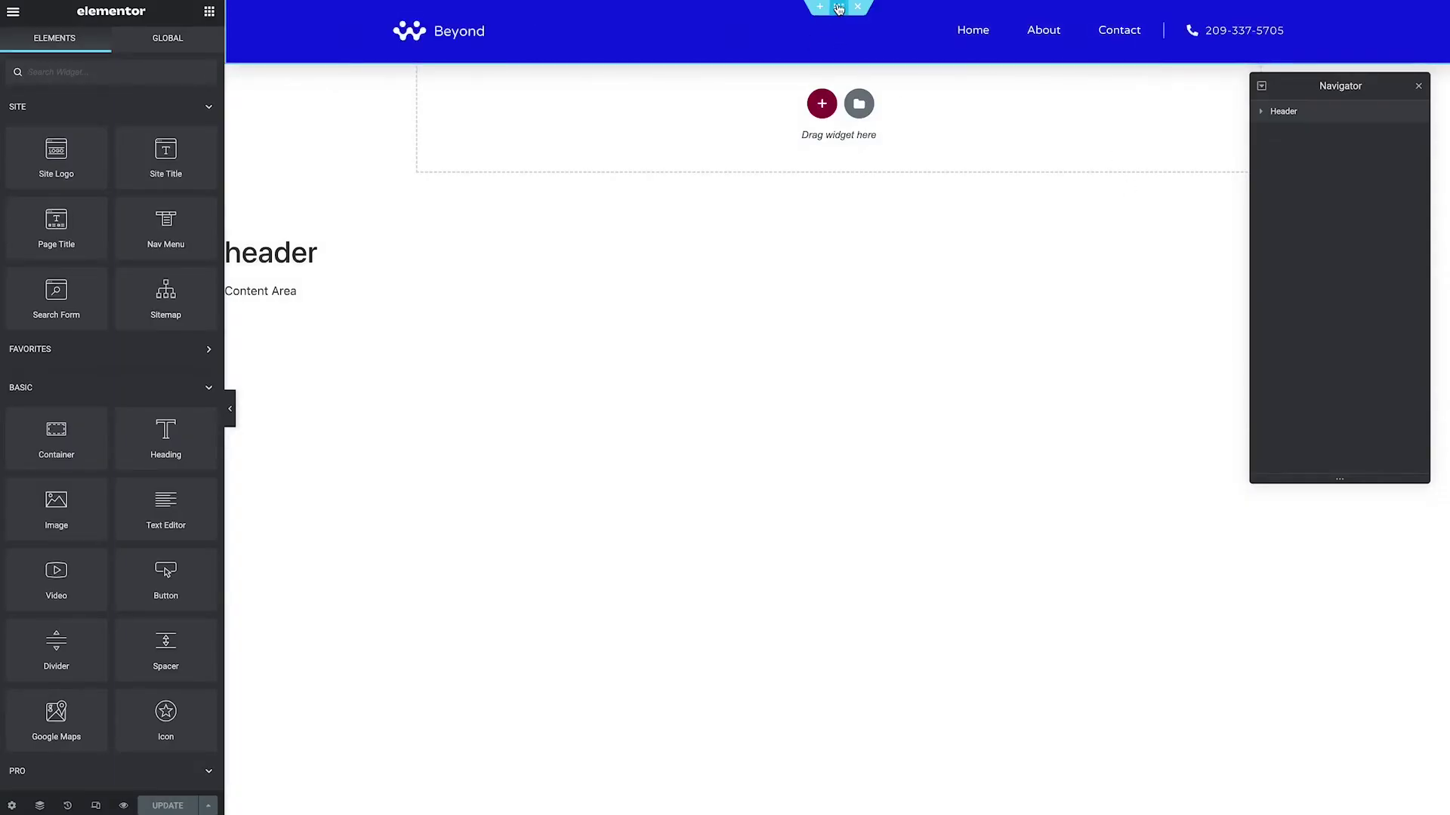
Step: Clear the header section's blue background colour and bind it to the ACF Color Picker Field dynamic tag
click(838, 8)
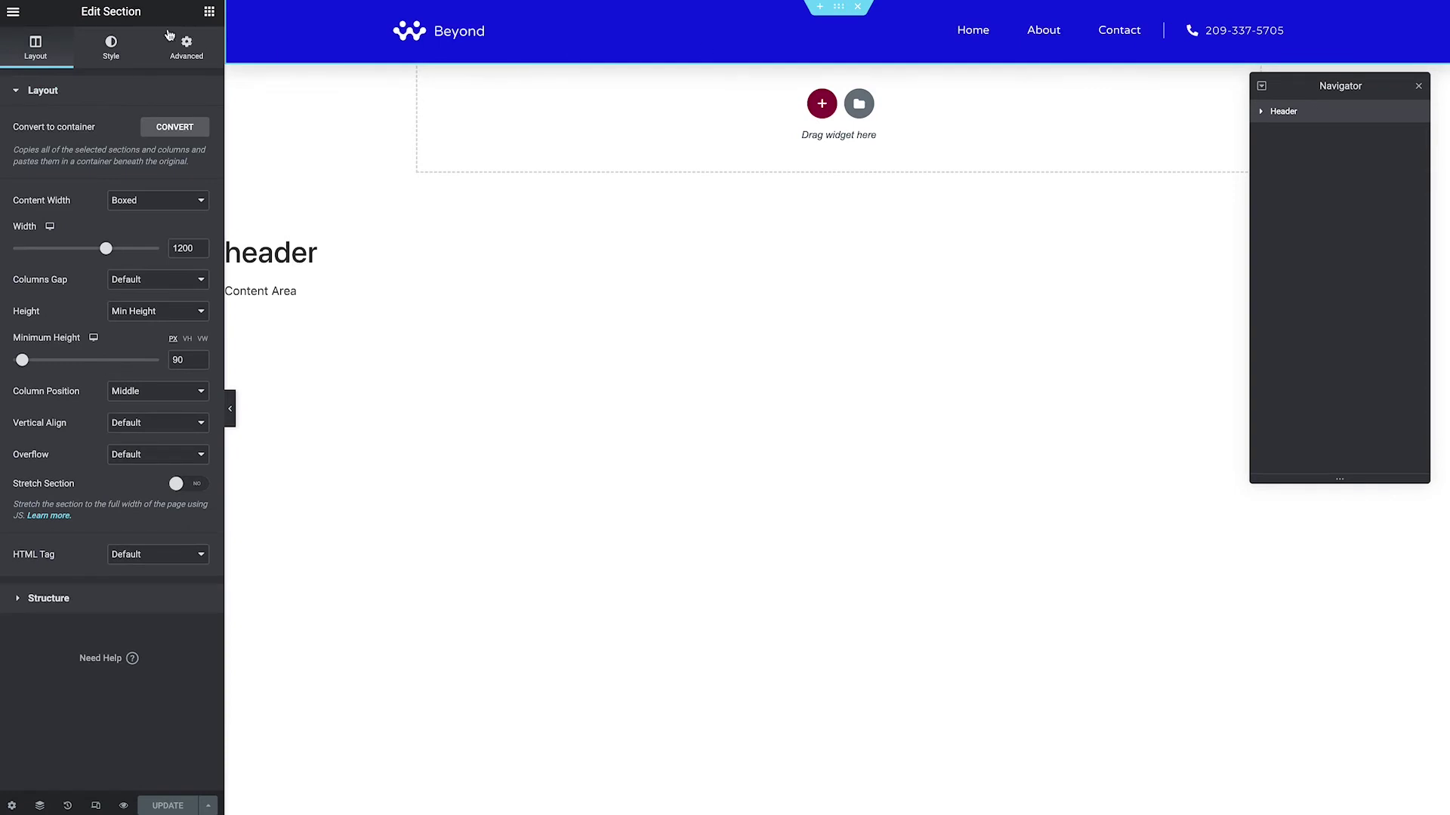
click(113, 48)
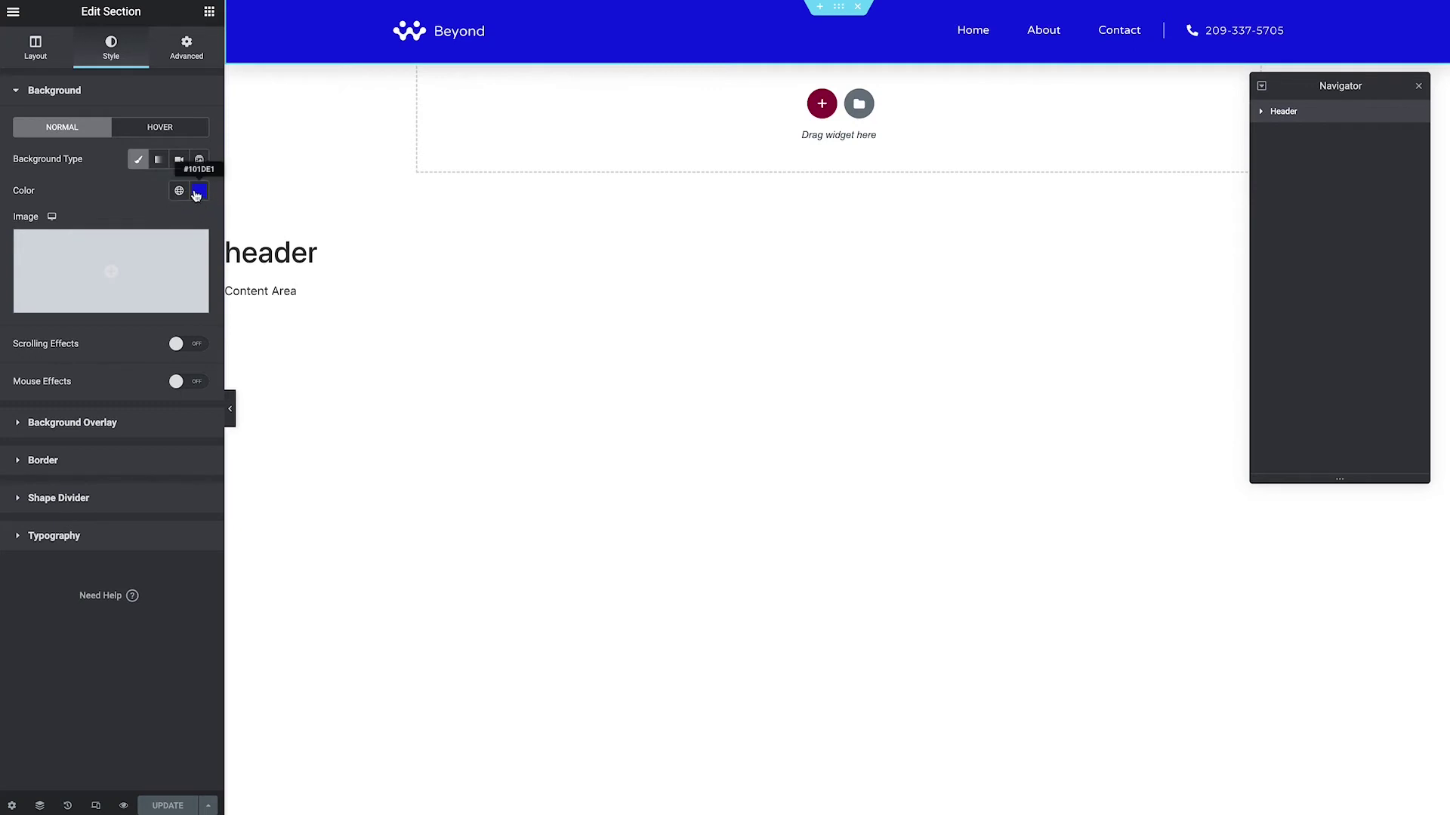
click(194, 194)
click(137, 218)
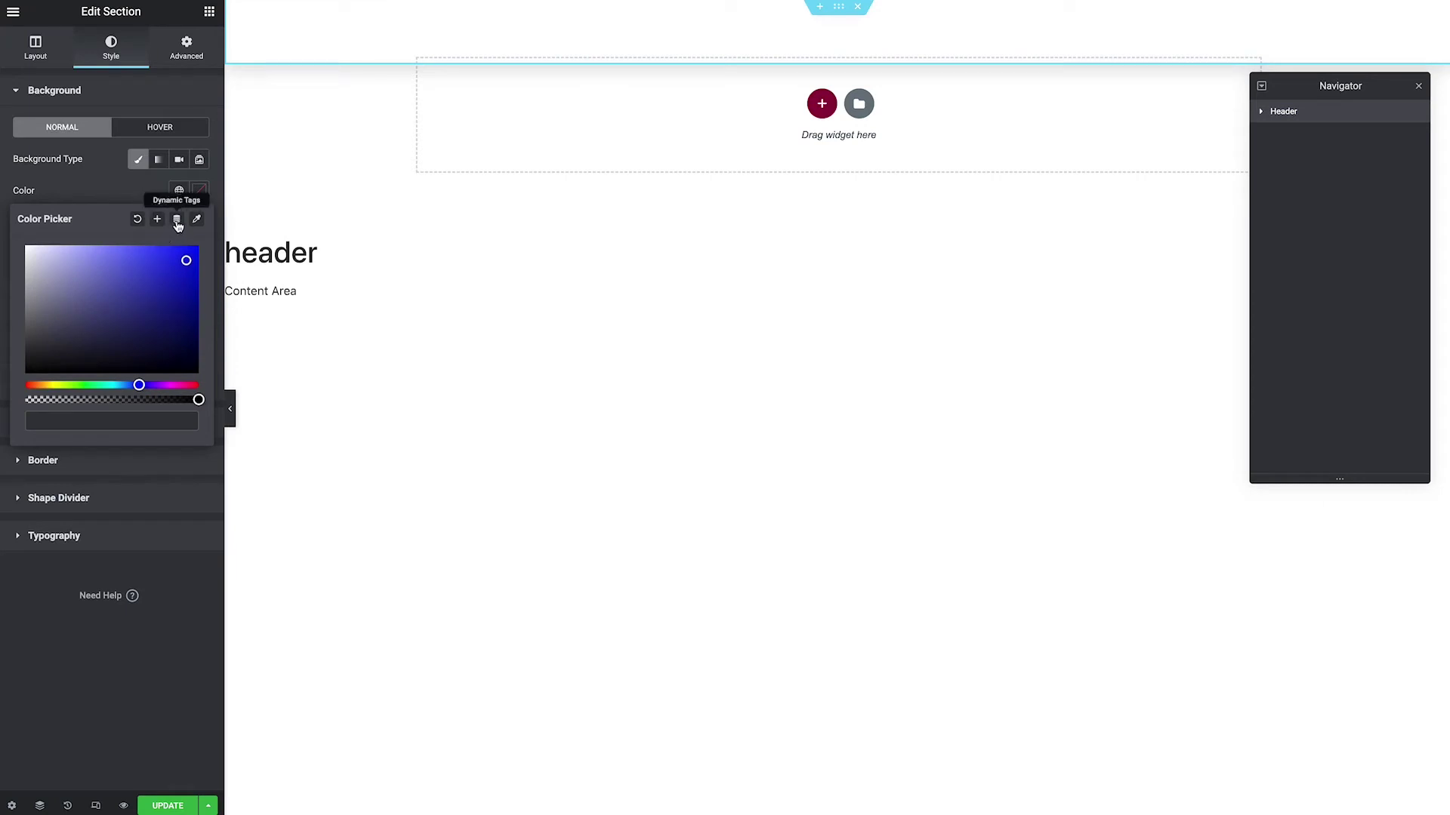
click(177, 222)
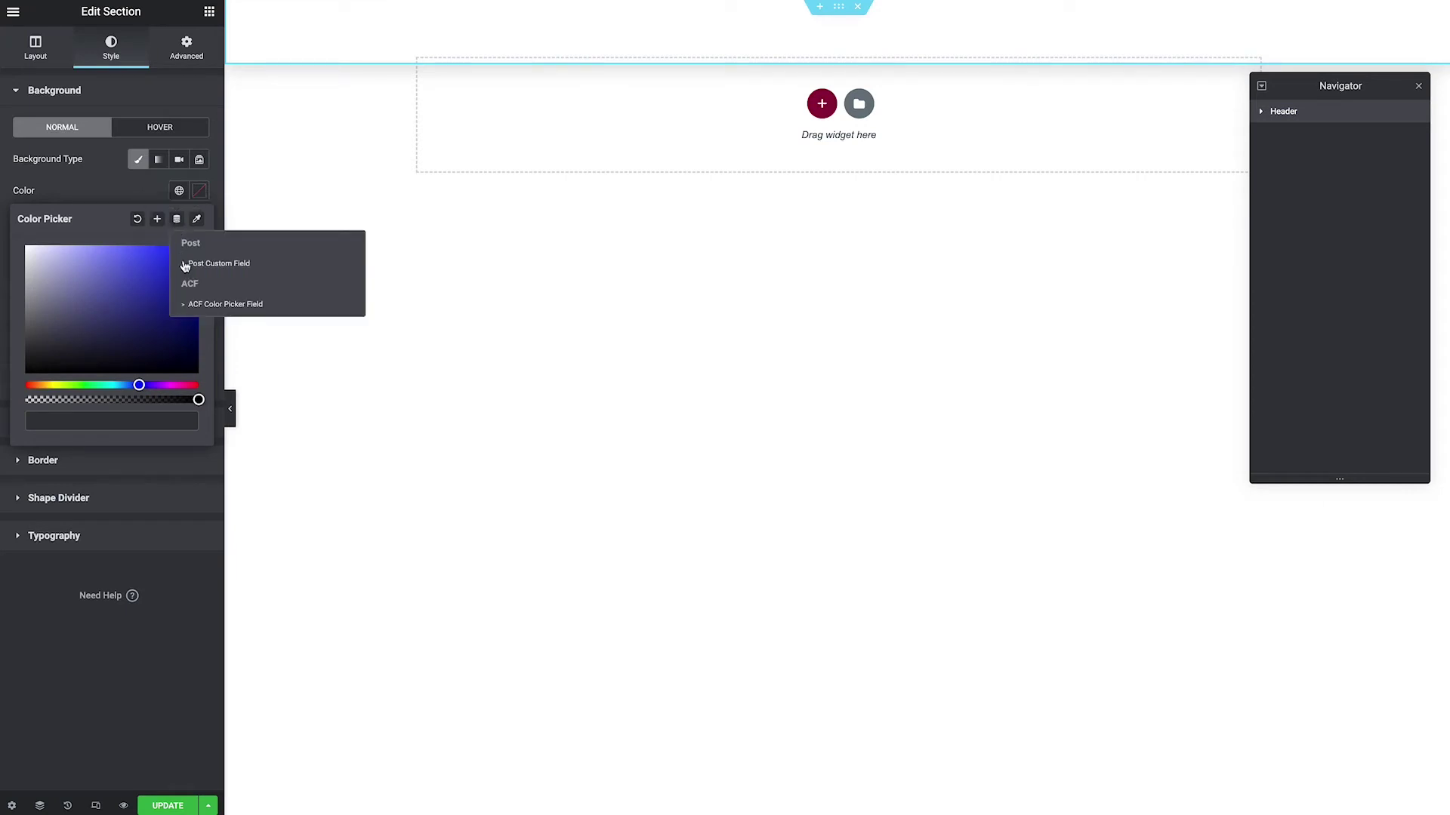
click(248, 307)
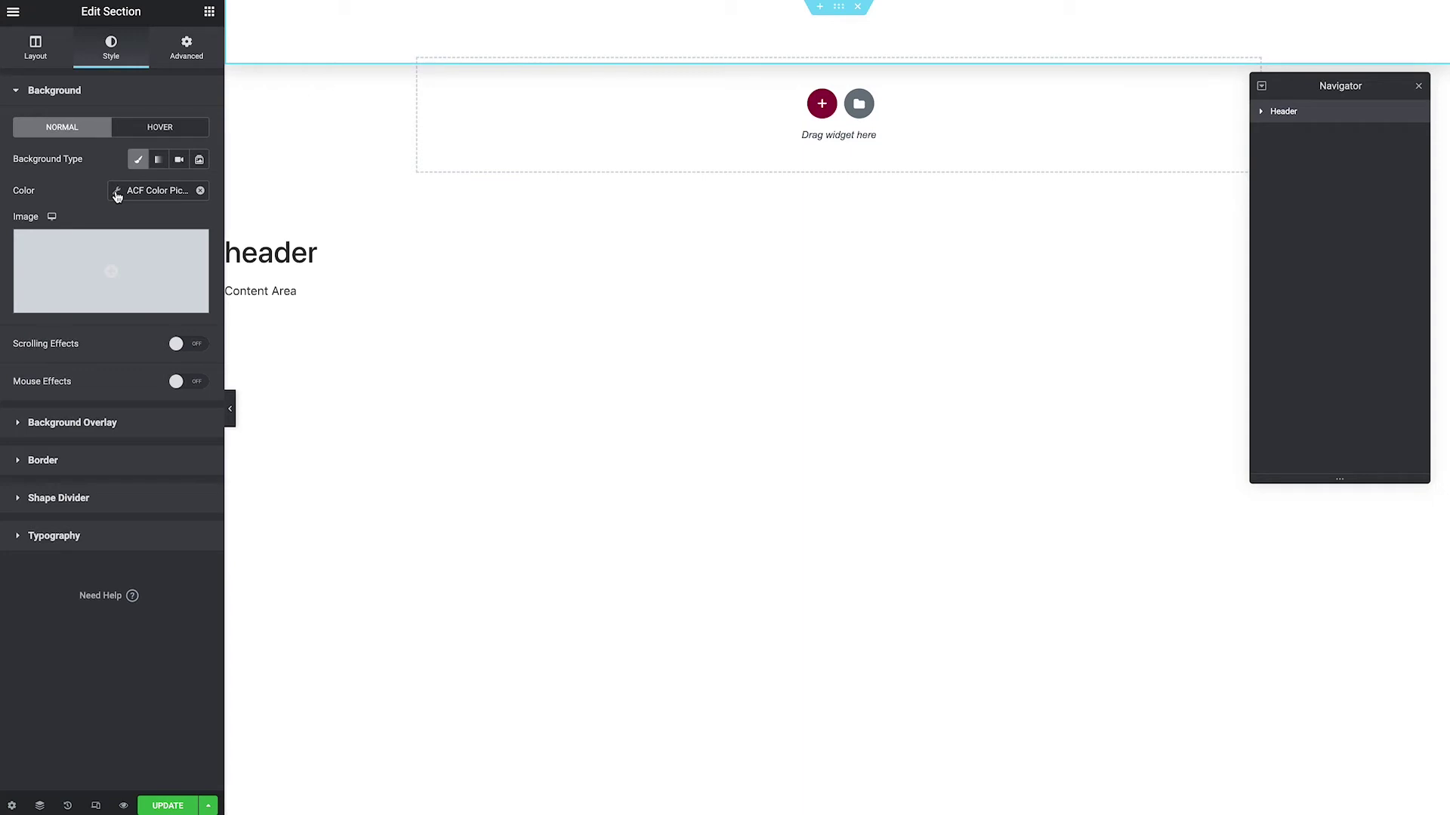
Step: Set the dynamic colour's Key to the Header Color field
click(117, 195)
click(270, 254)
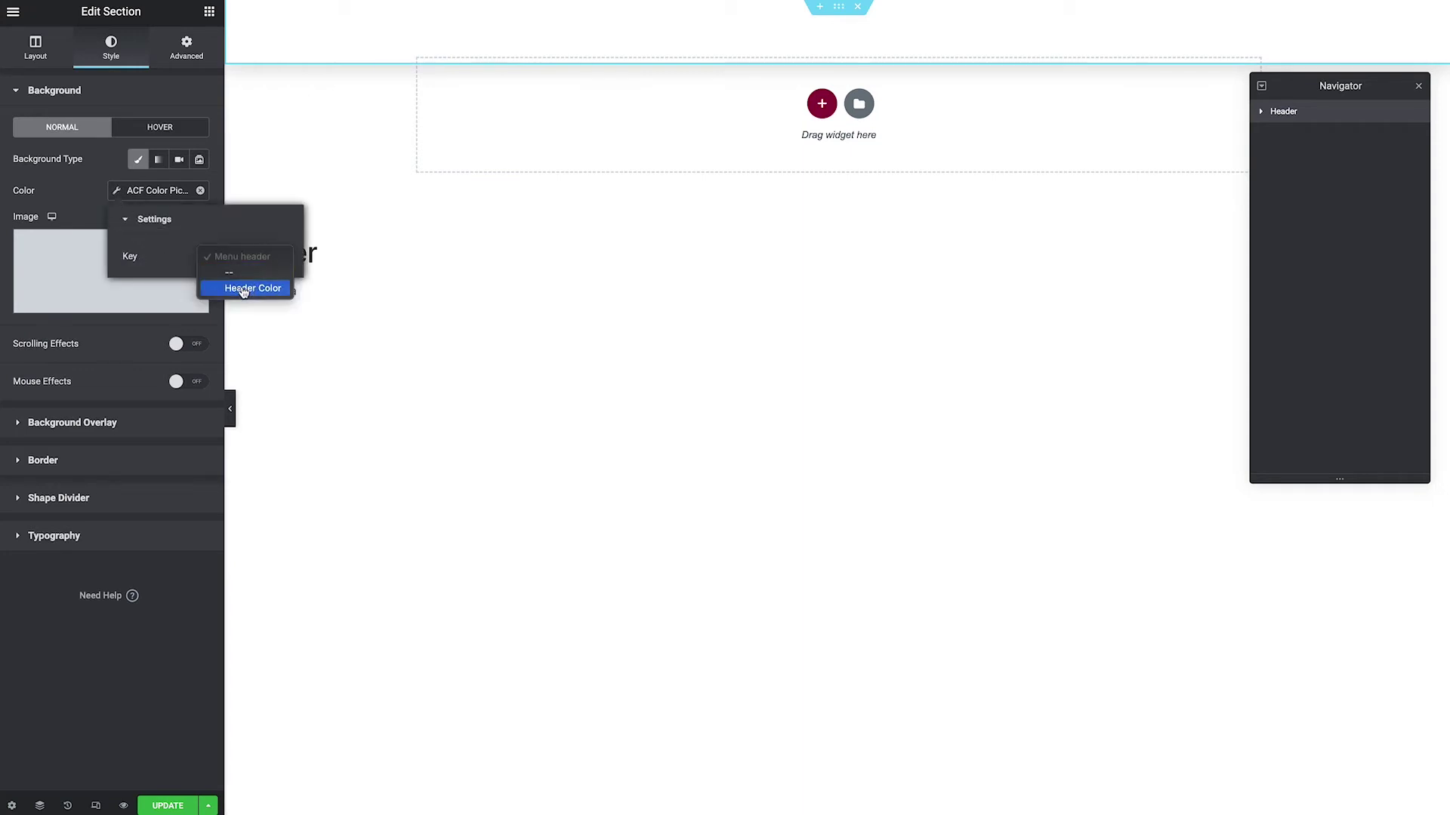
click(242, 291)
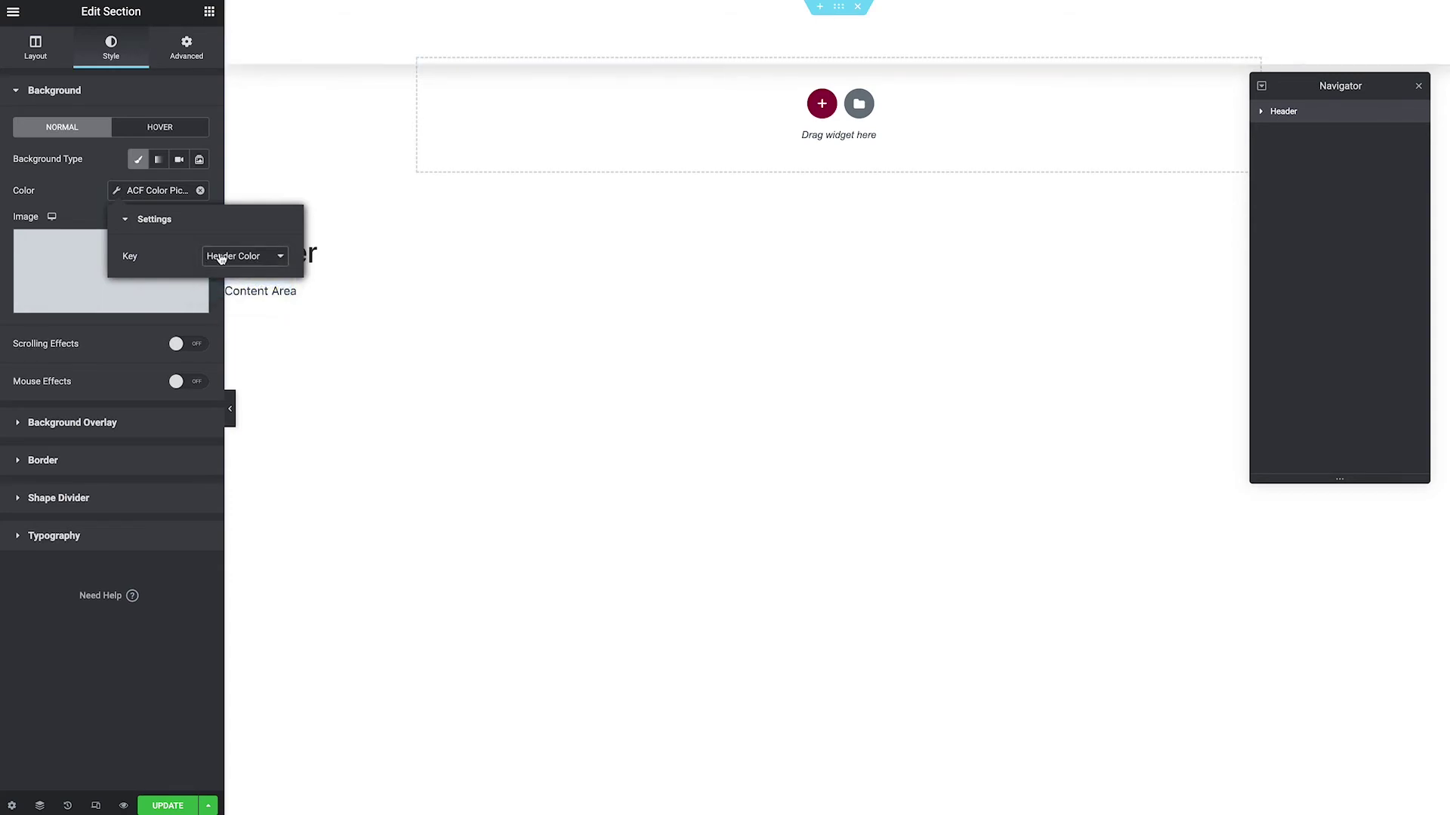
click(66, 192)
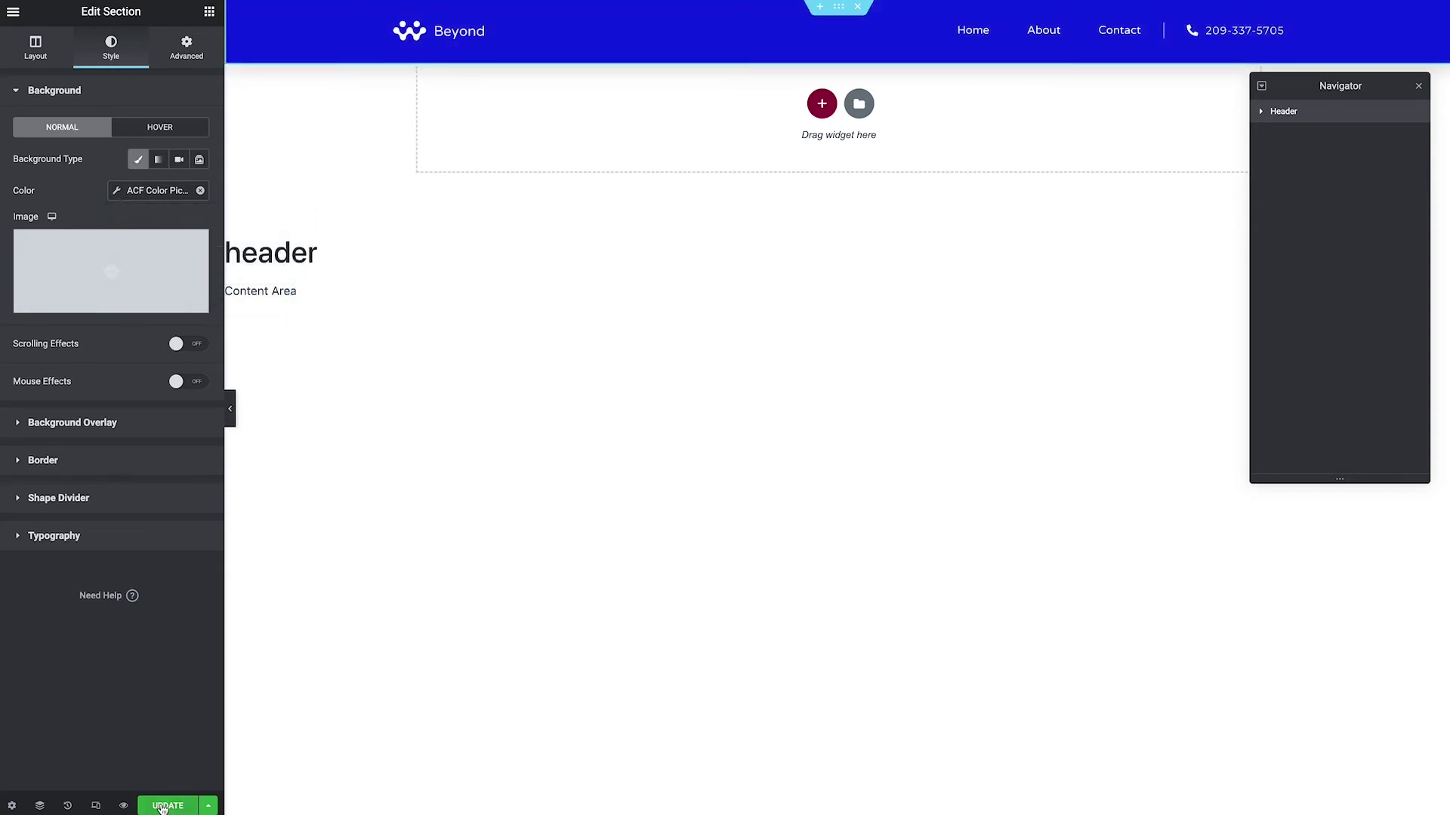
Step: Update the header template, exit to the dashboard and go to All Pages
click(166, 807)
click(12, 11)
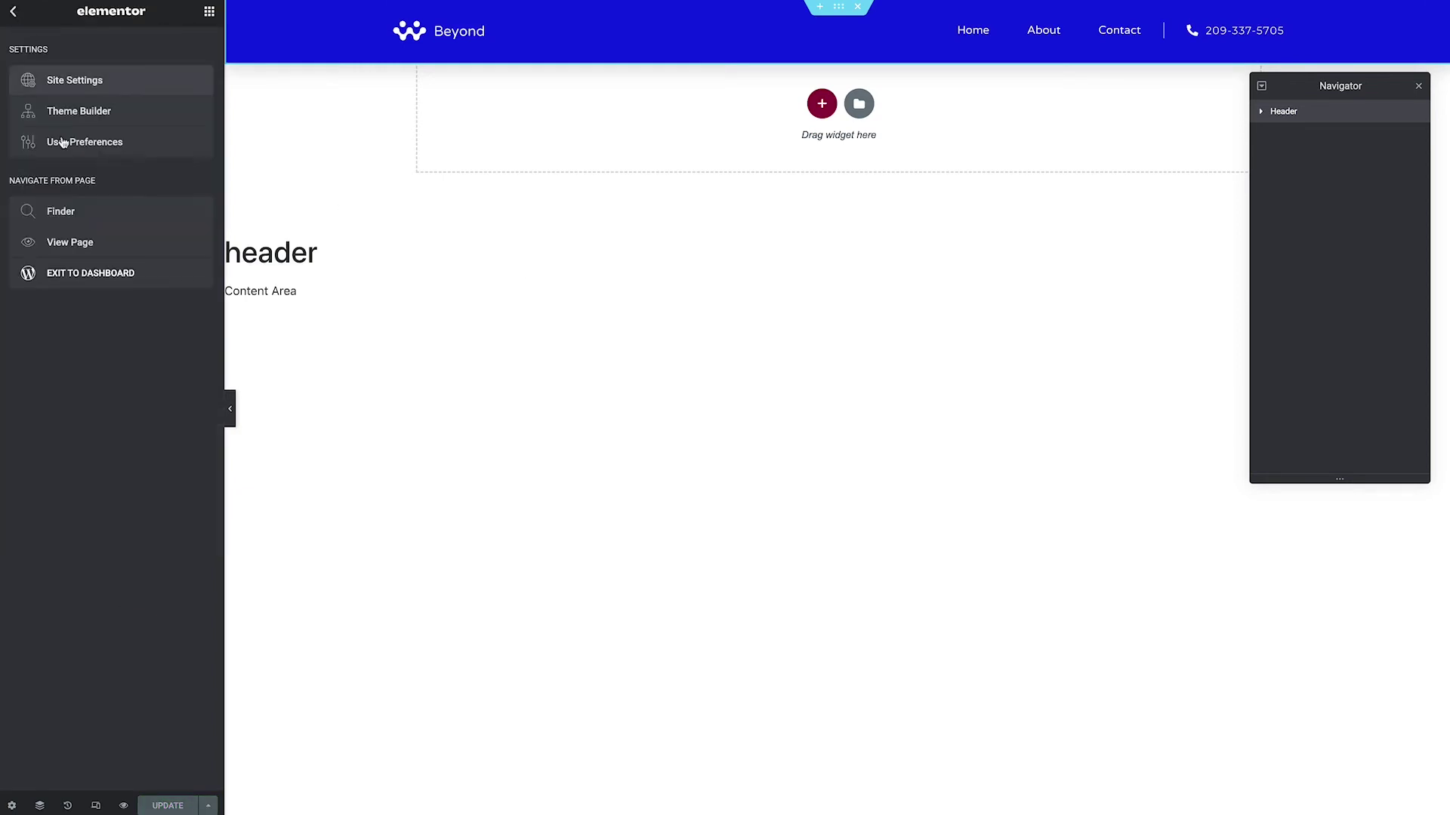
click(91, 271)
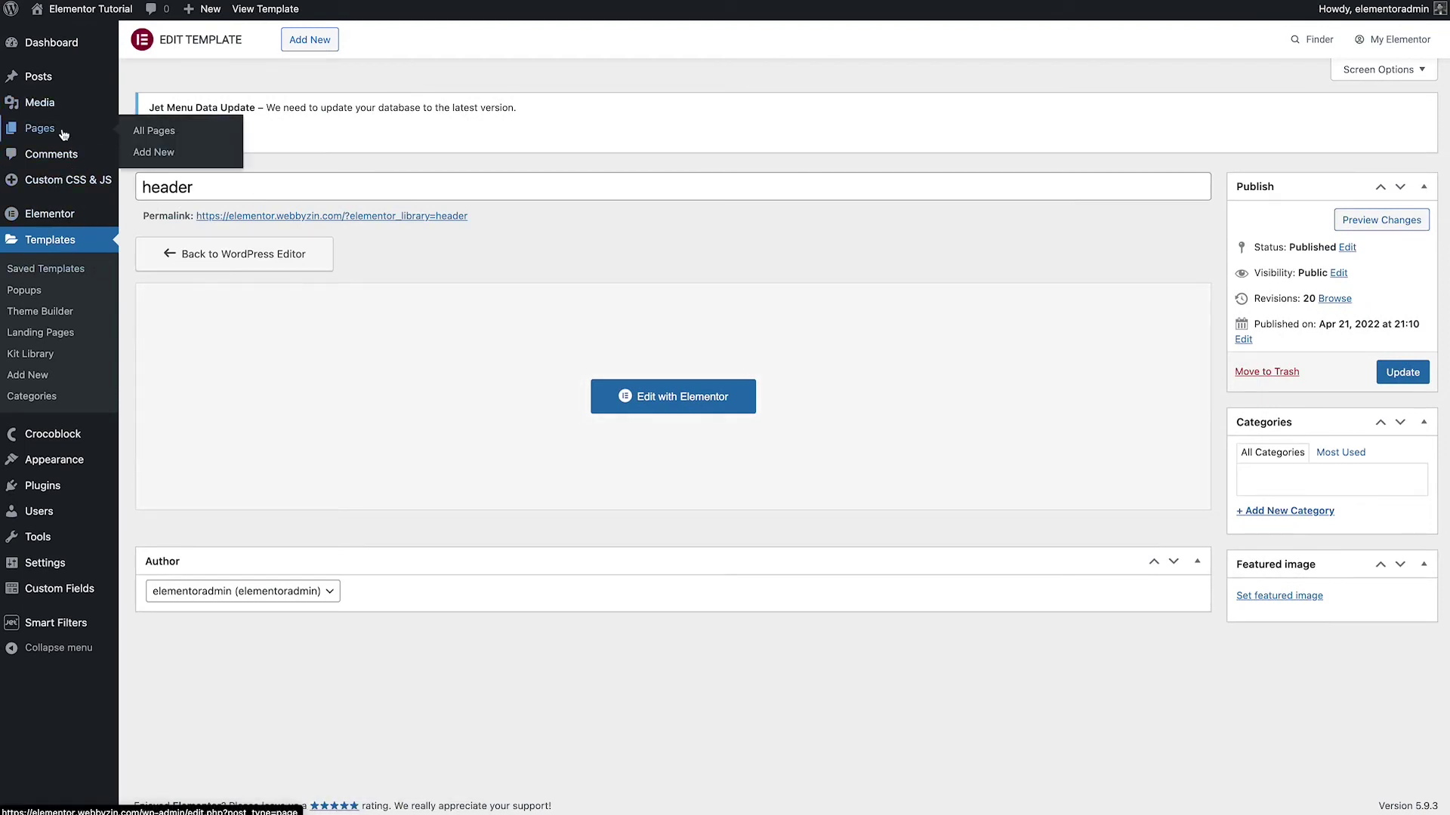
click(203, 135)
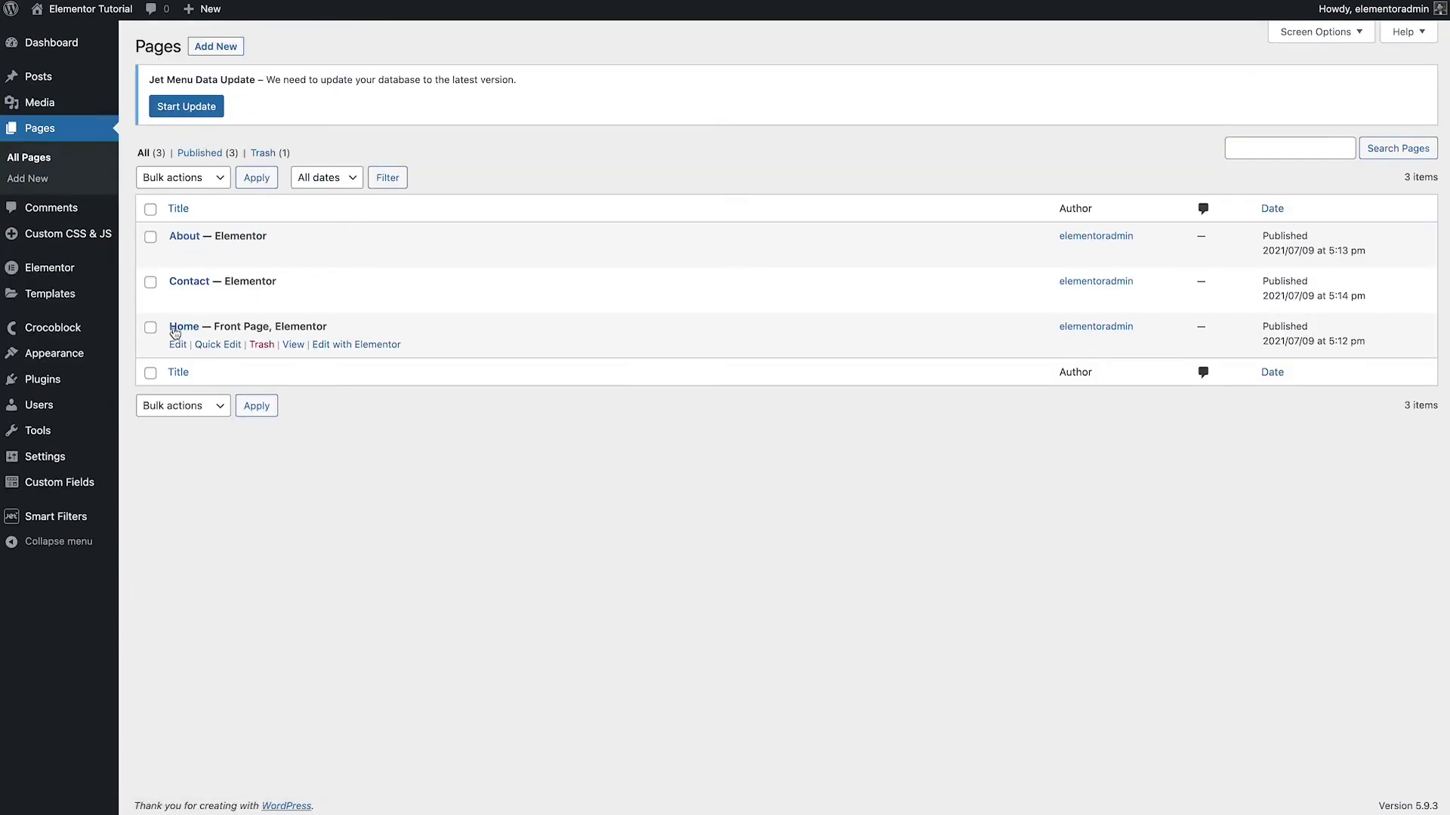
Step: Set the Home page's Header Color to teal and update the page
click(176, 345)
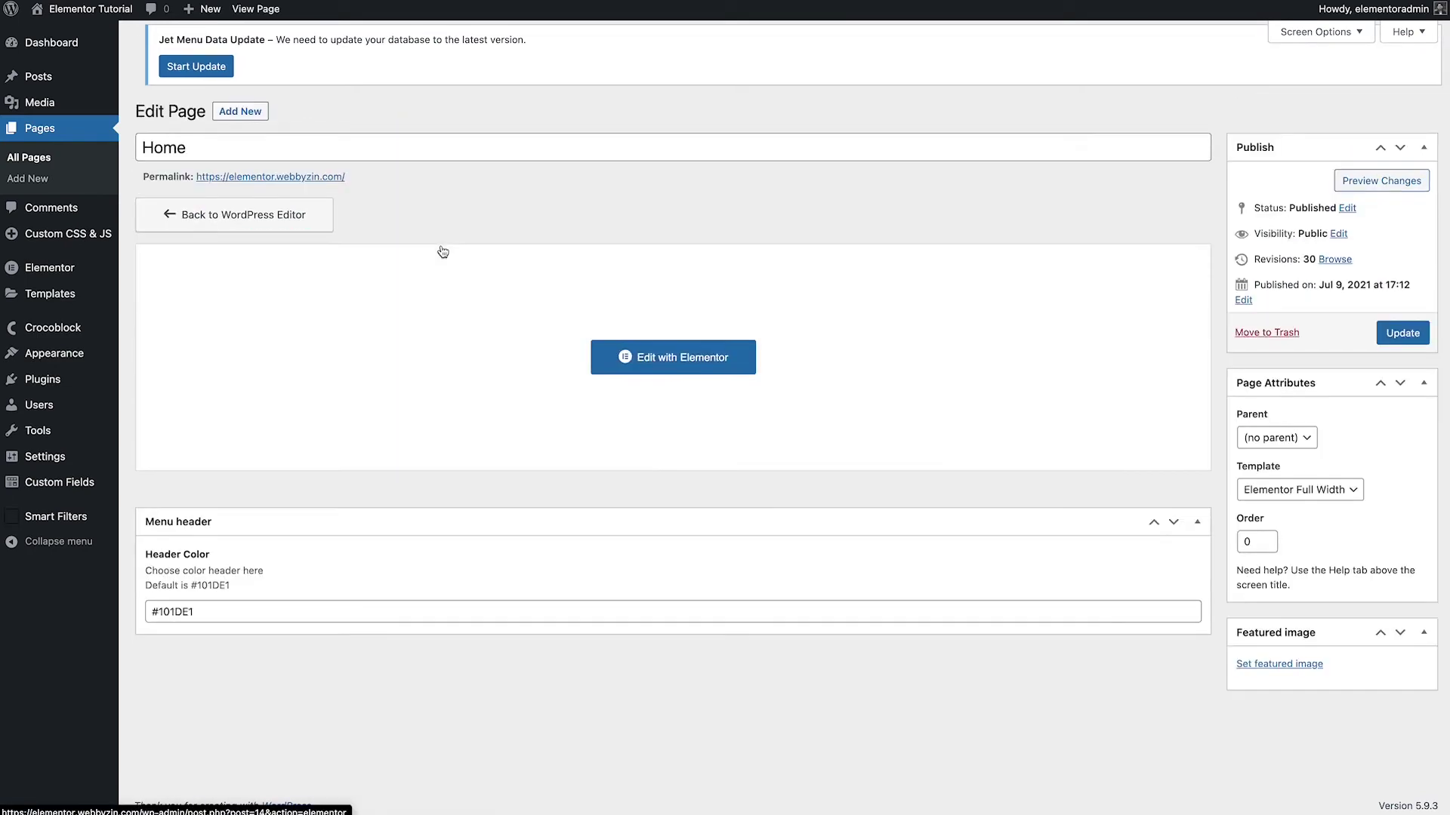
scroll(554, 134, down, 7)
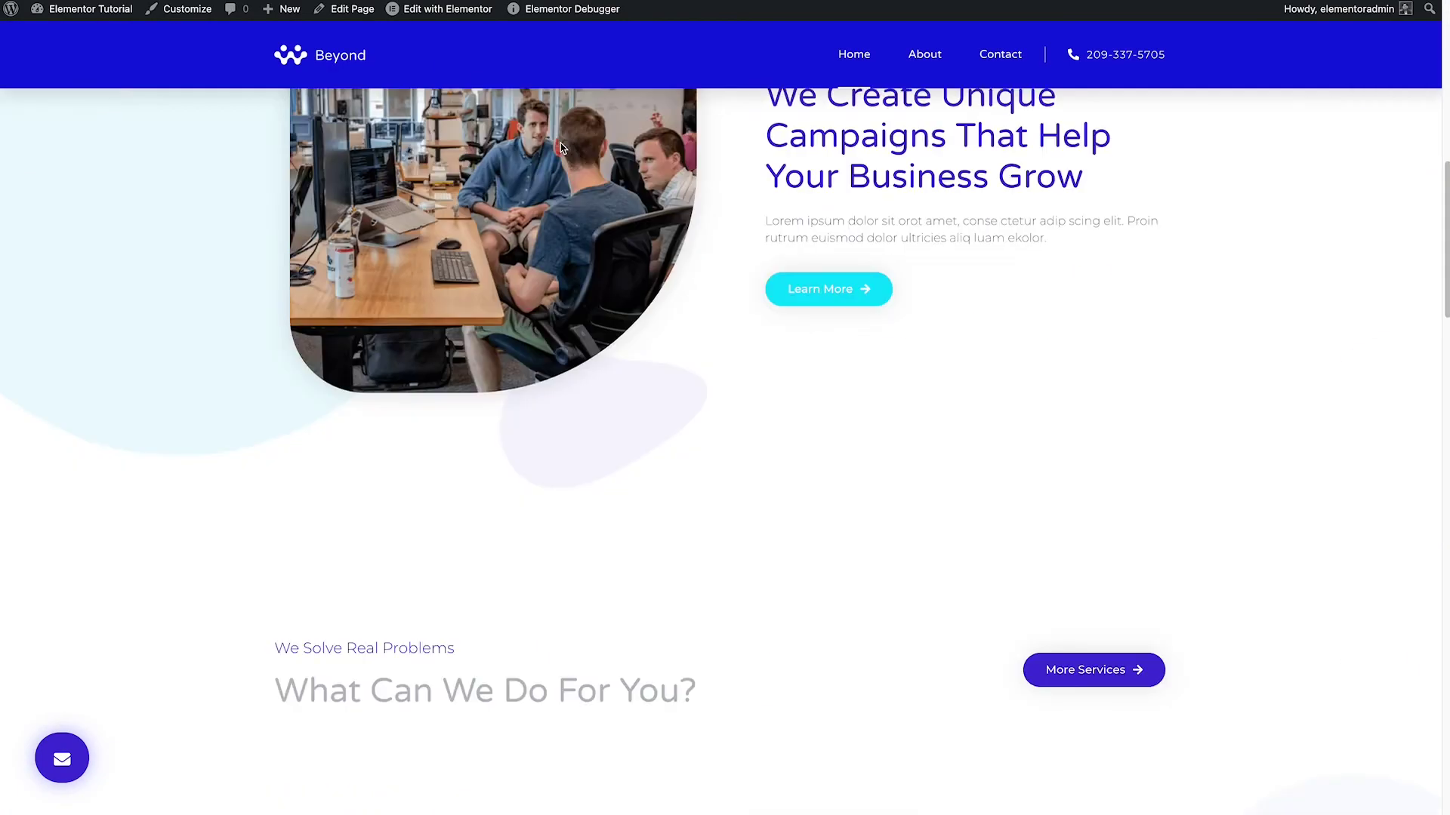
scroll(647, 333, up, 7)
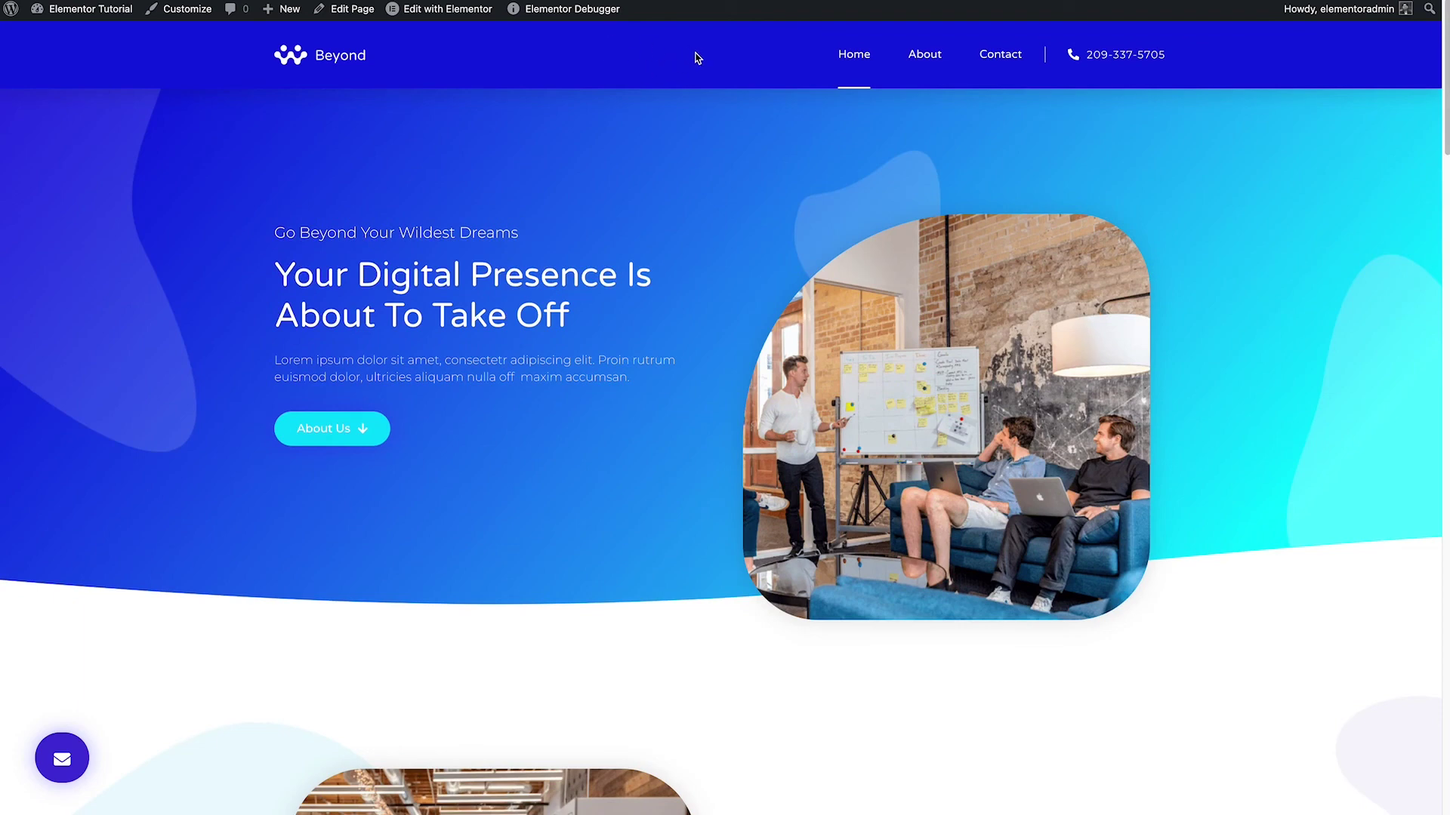
click(353, 9)
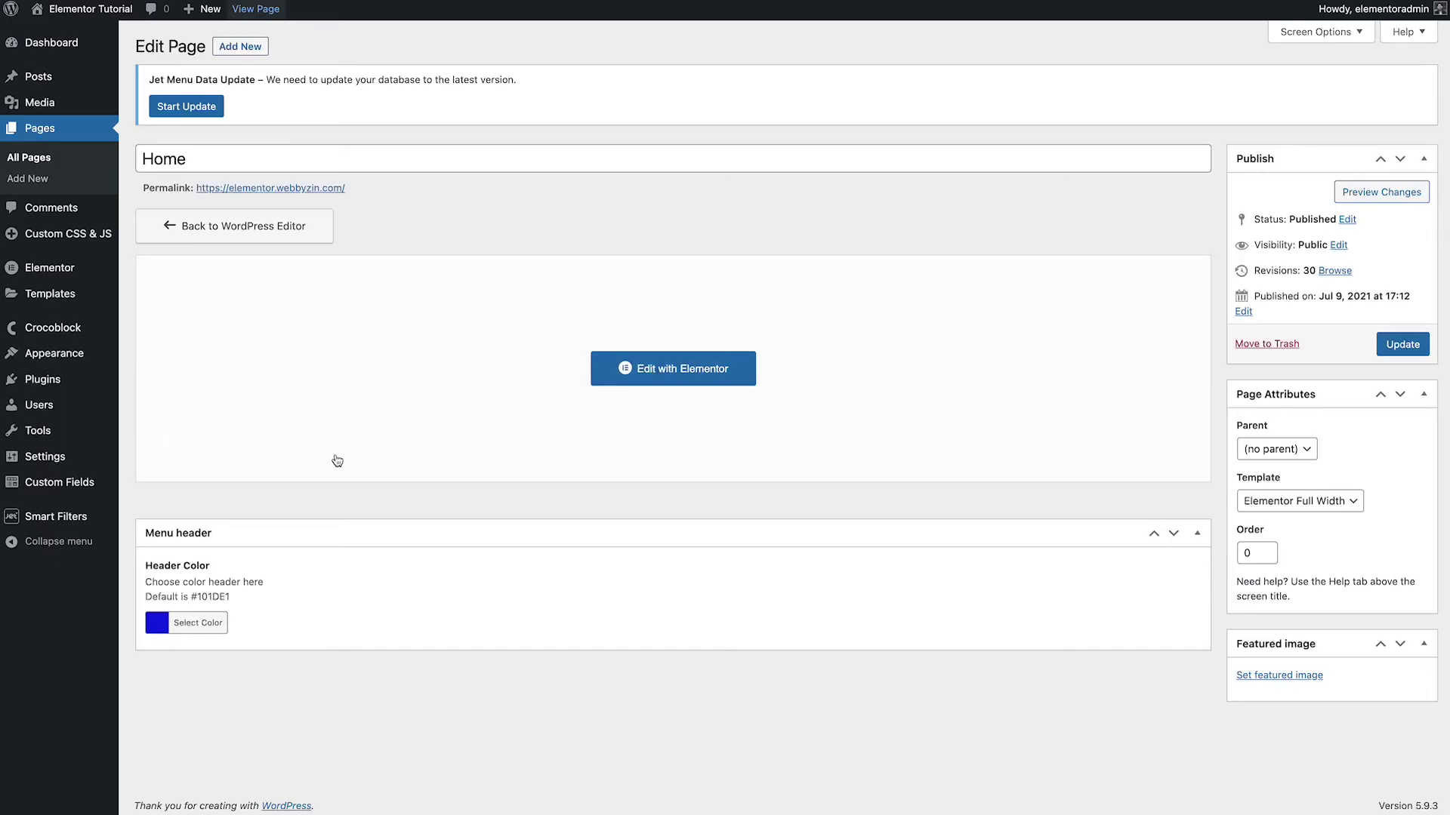
click(196, 623)
scroll(238, 680, down, 2)
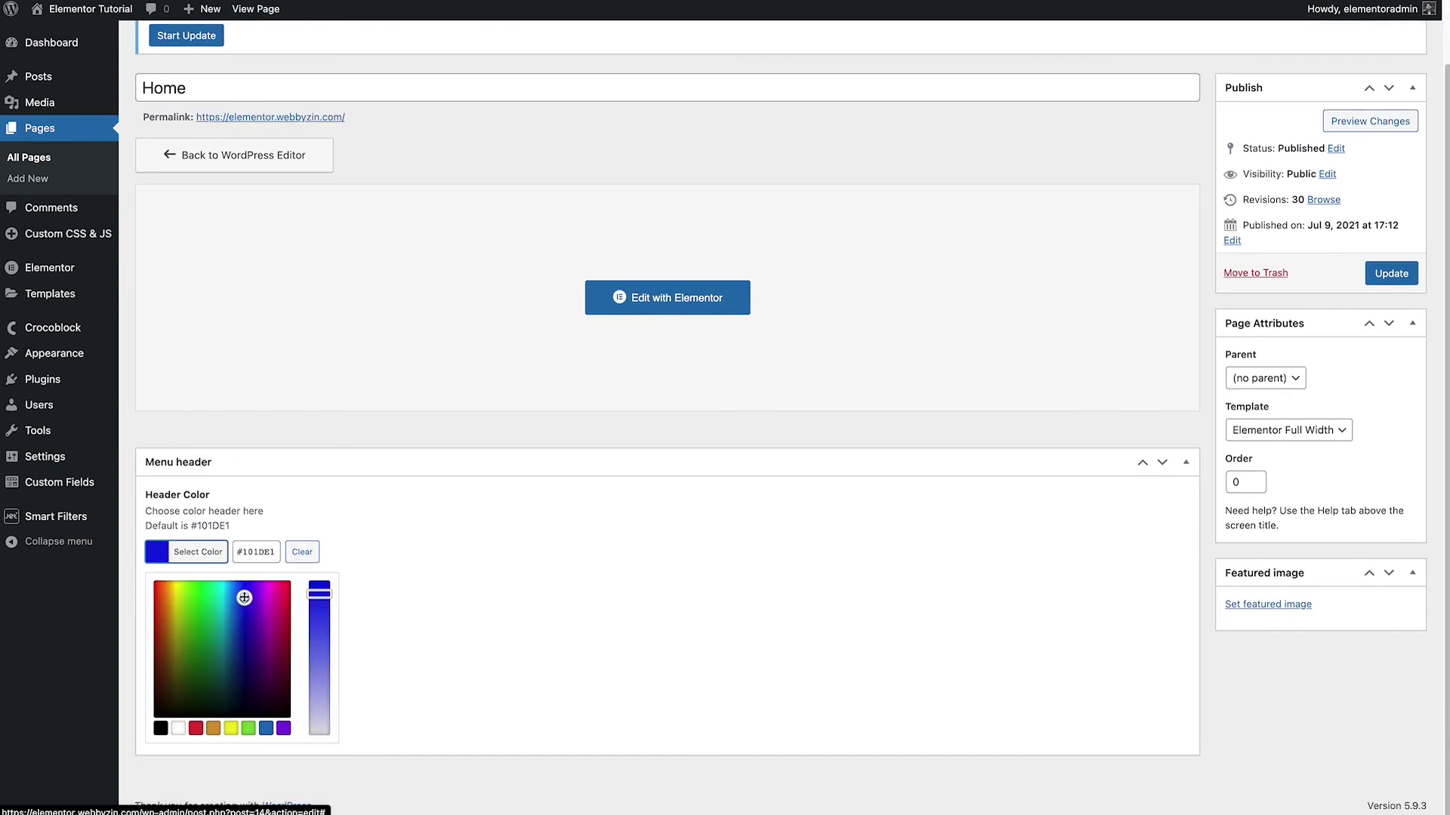
drag(235, 604, 222, 634)
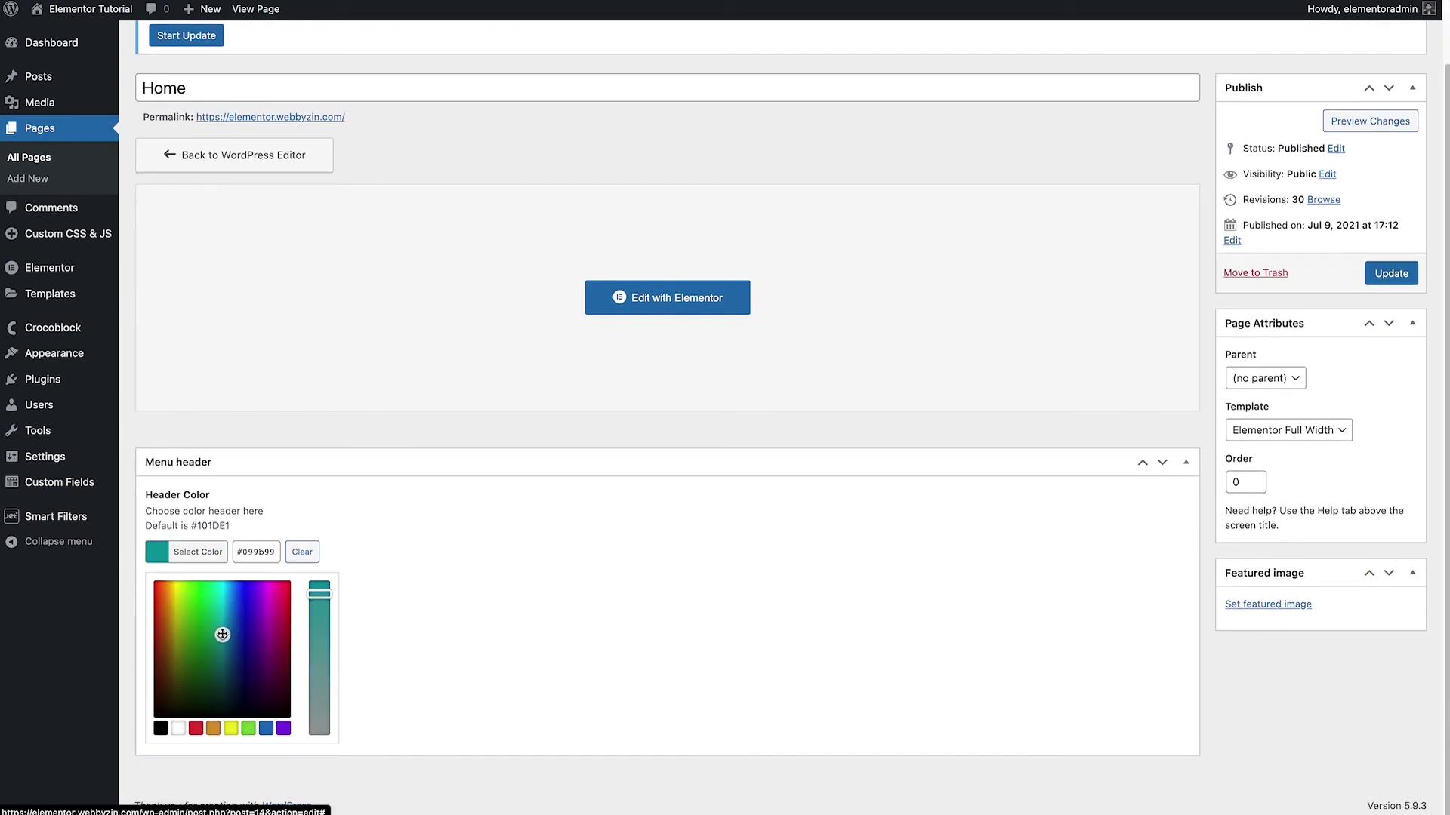
click(582, 506)
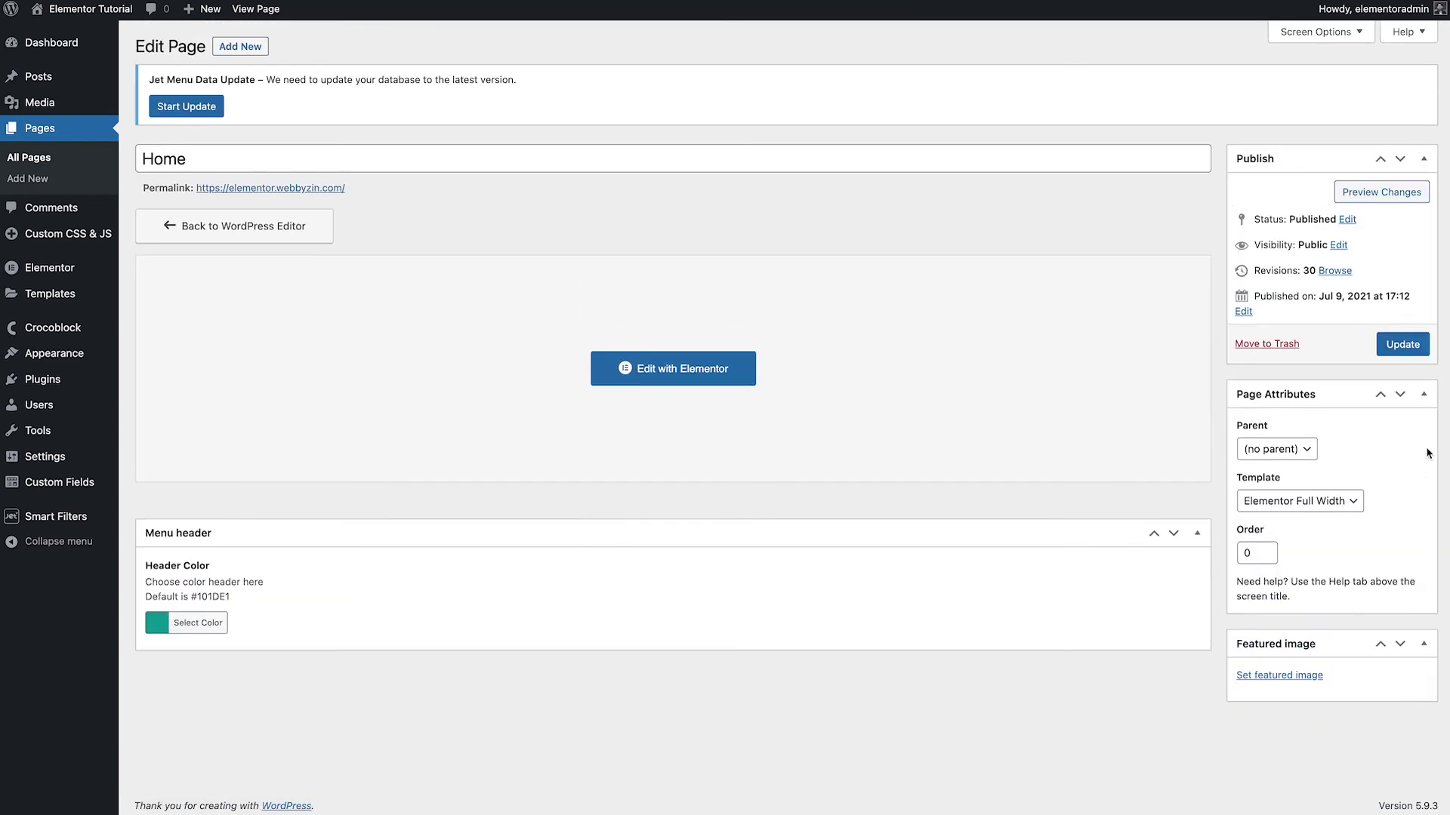
click(1405, 354)
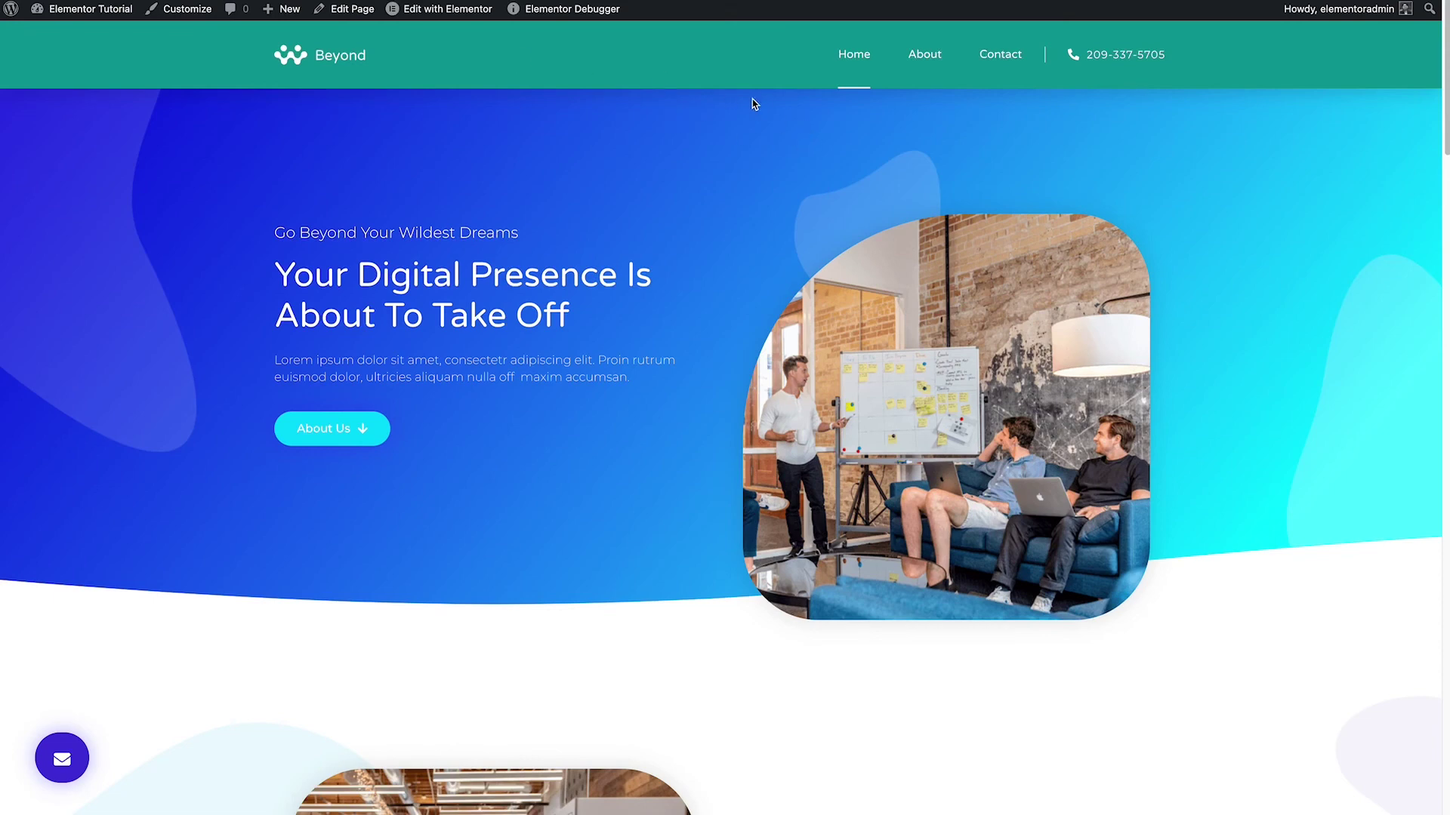
Step: Set the About page's Header Color to purple #c50fdd and update the page
click(920, 63)
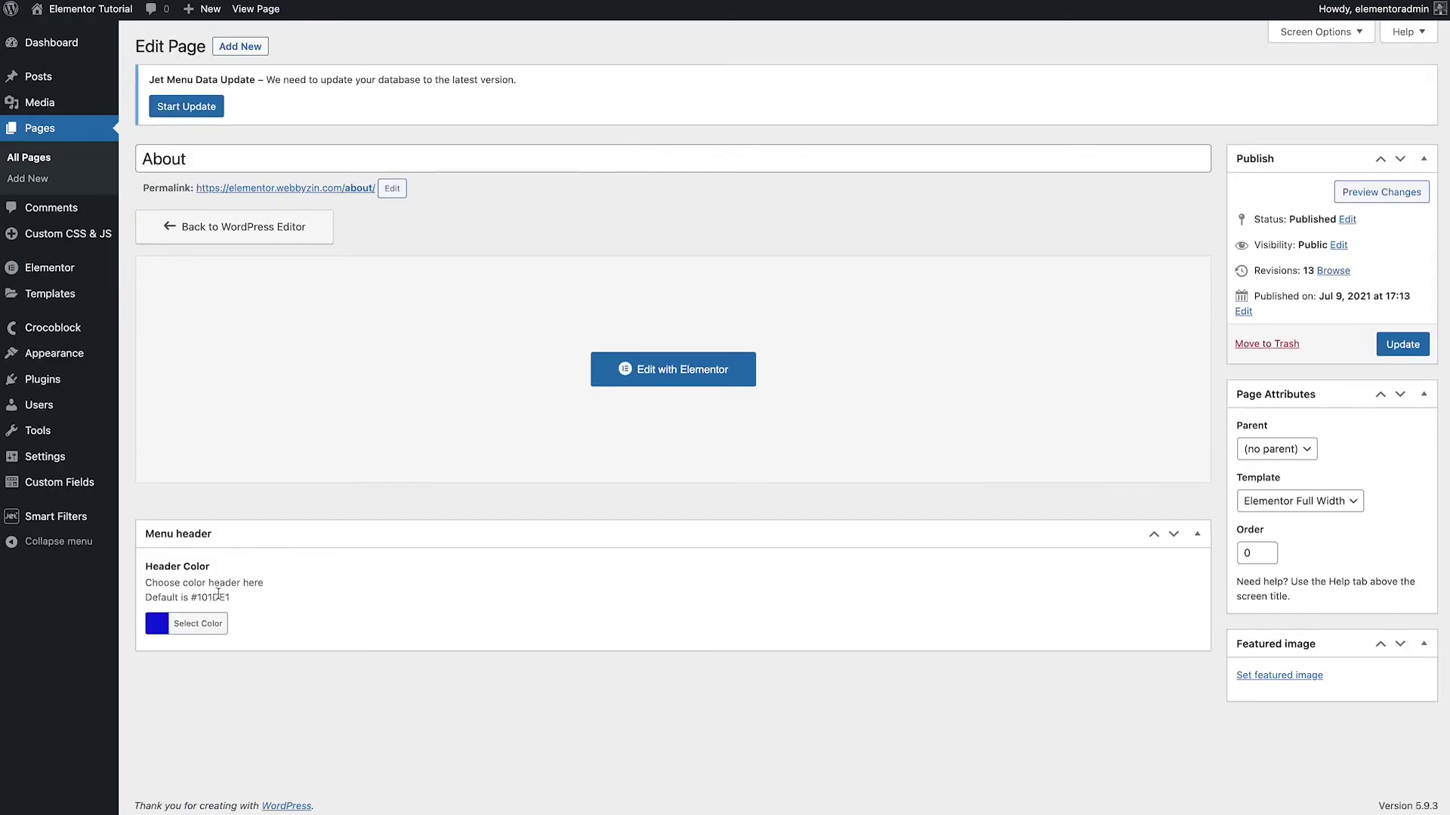
click(192, 623)
click(266, 671)
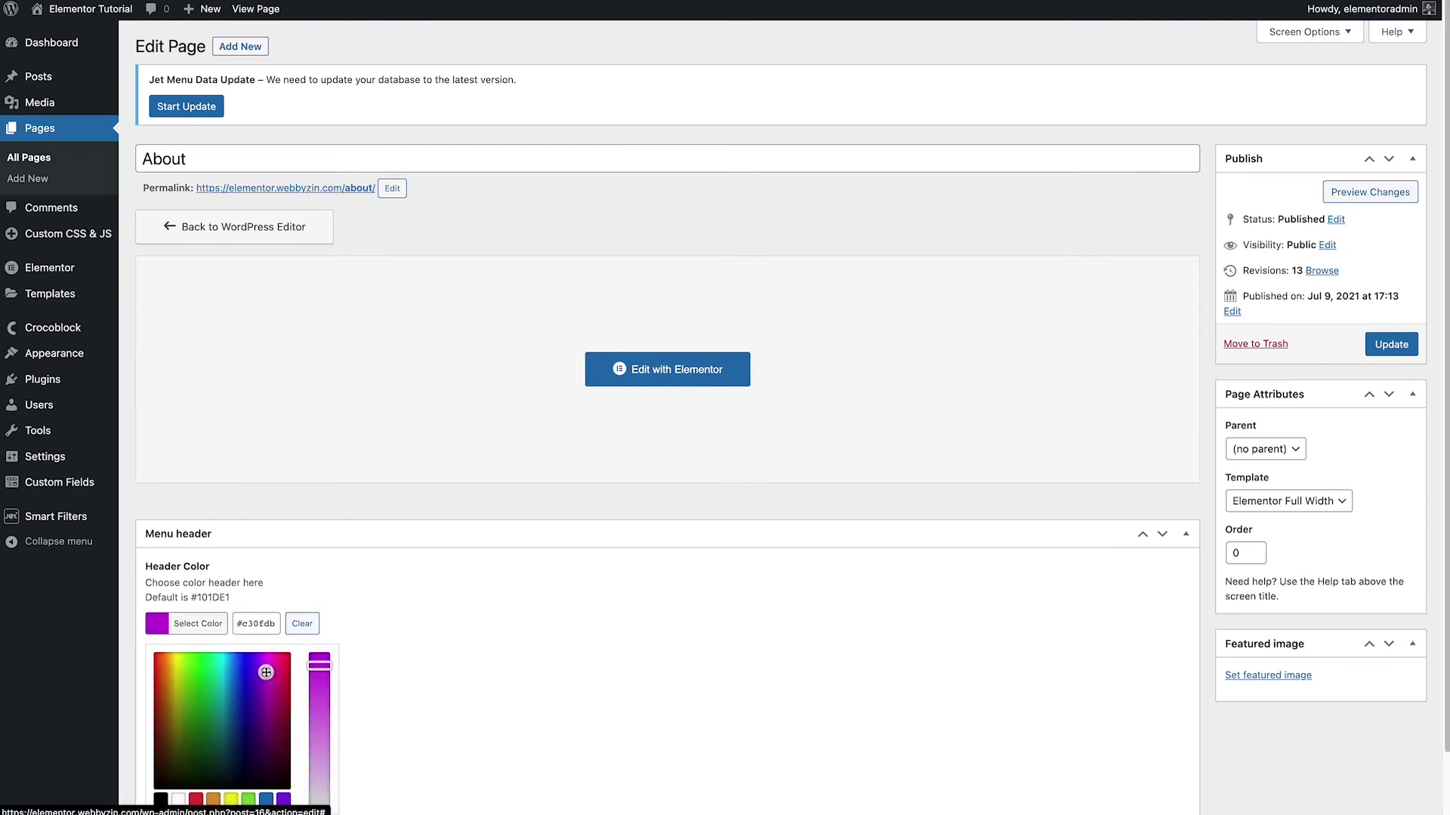
click(200, 630)
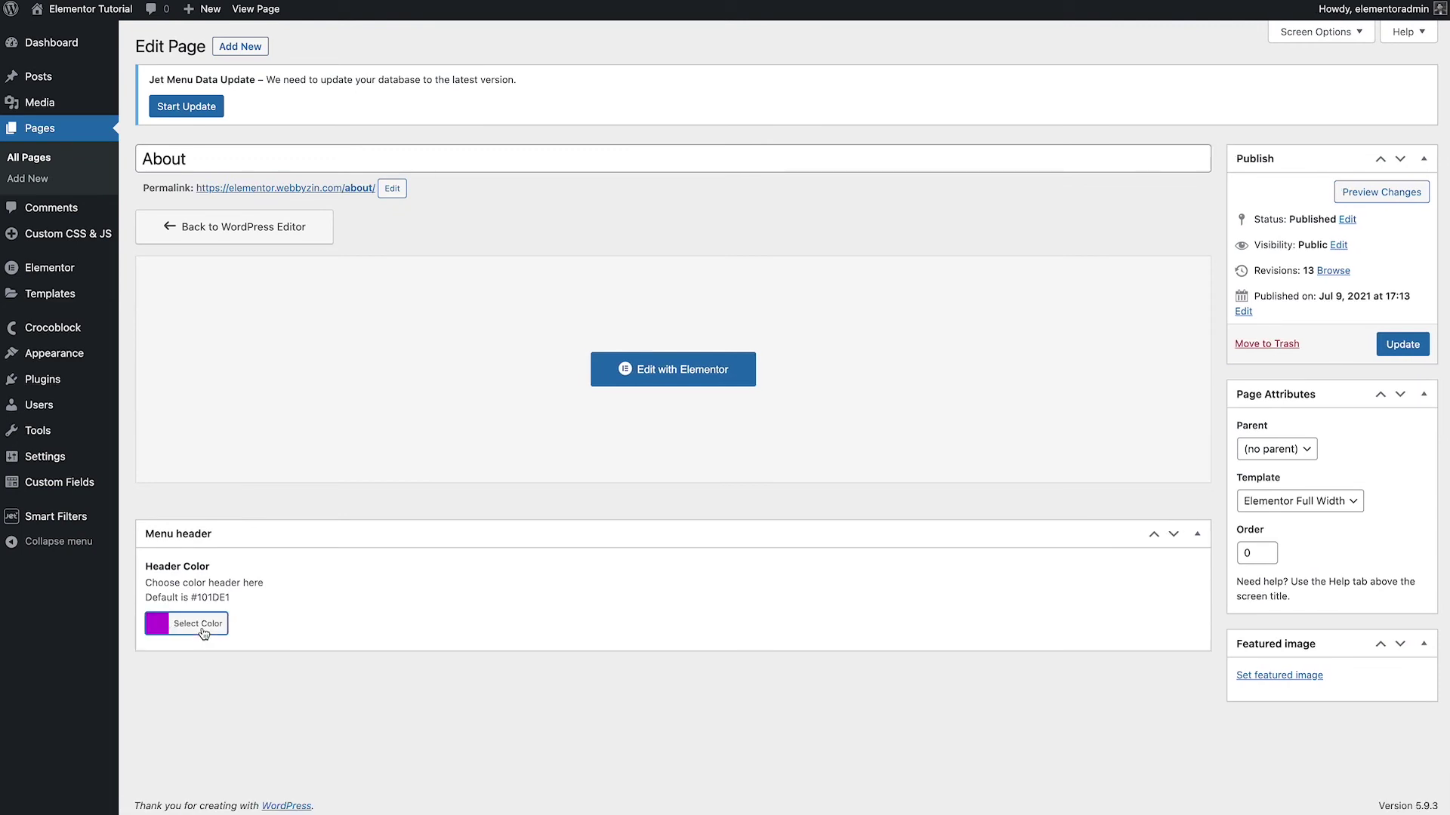
click(1390, 344)
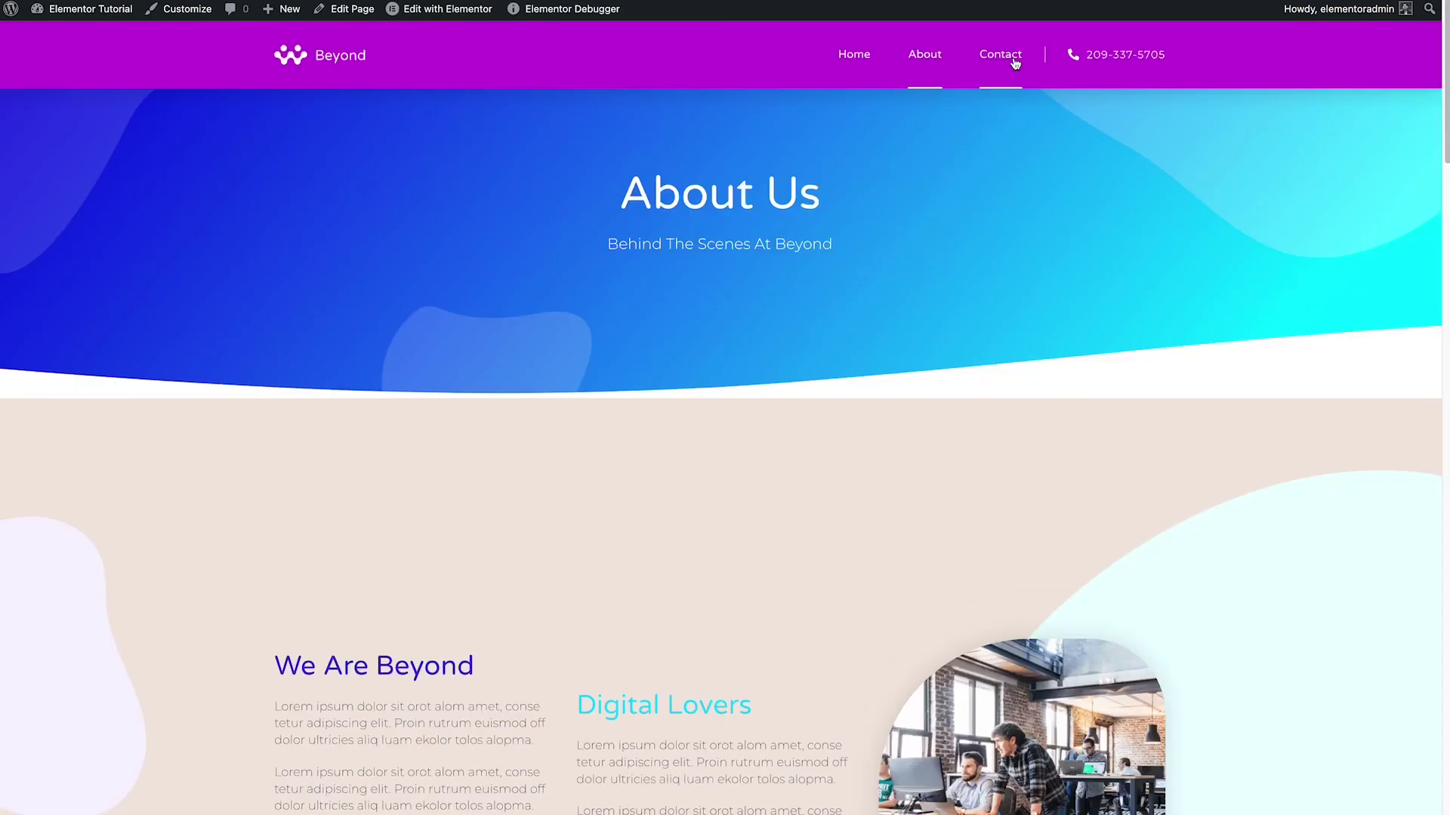
Step: Navigate from the purple-headed About page to the Contact page via the nav menu
click(1015, 62)
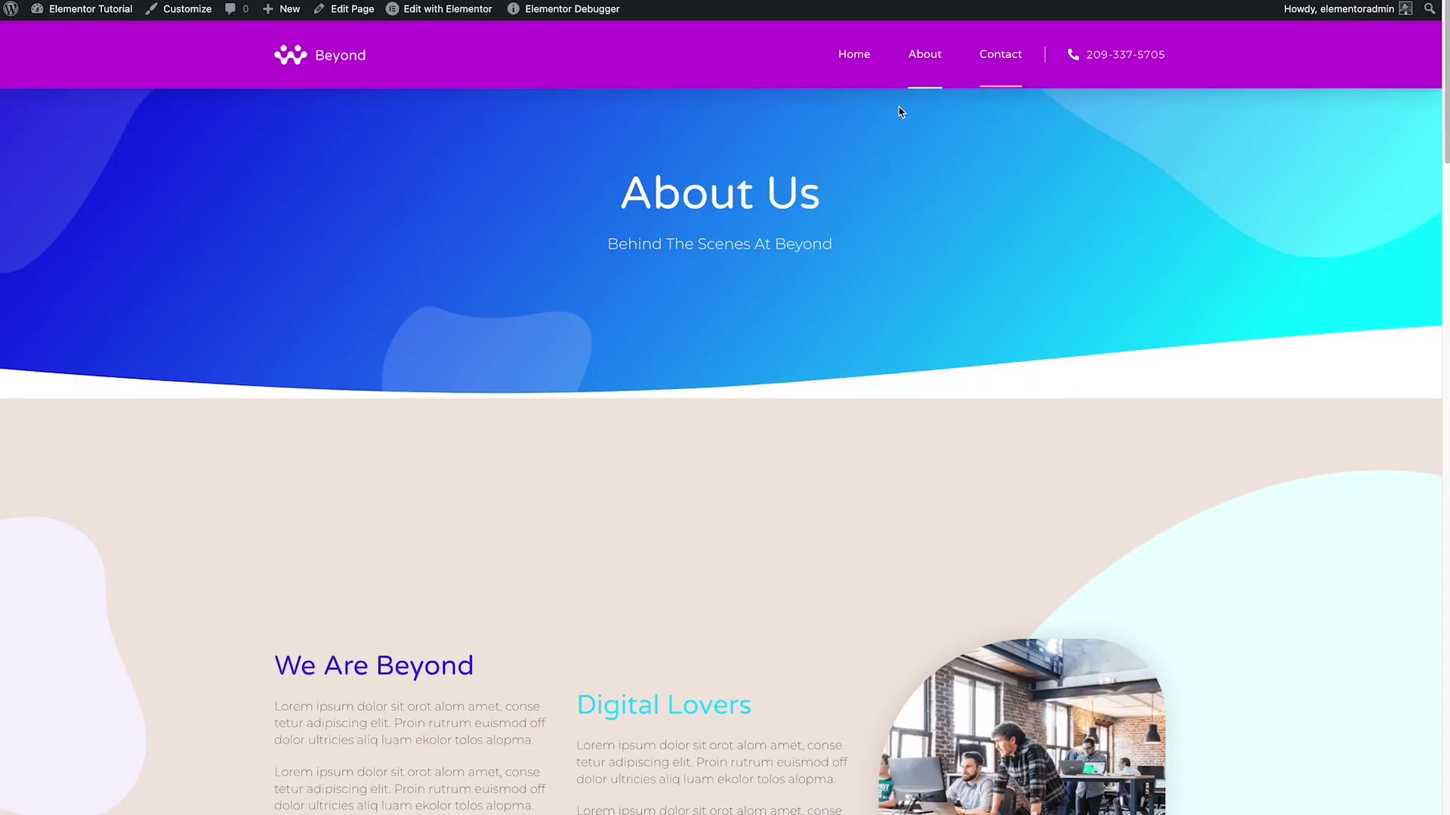